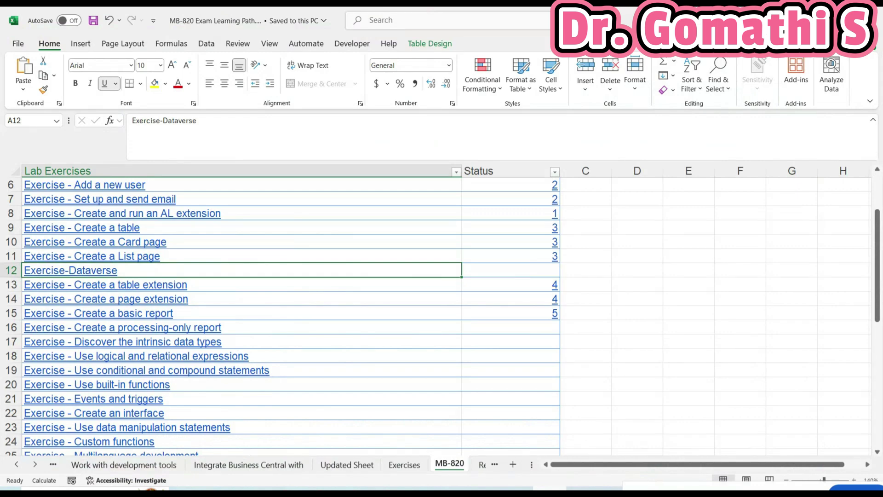
Step: Return to the top of the Lab Exercises list and enlarge the sheet view to 150%
{"action": "key", "text": "Up"}
{"action": "key", "text": "Up"}
{"action": "key", "text": "Up"}
{"action": "key", "text": "Up"}
{"action": "key", "text": "Up"}
{"action": "key", "text": "Up"}
{"action": "key", "text": "Up"}
{"action": "key", "text": "Up"}
{"action": "key", "text": "Up"}
{"action": "key", "text": "Up"}
{"action": "key", "text": "Up"}
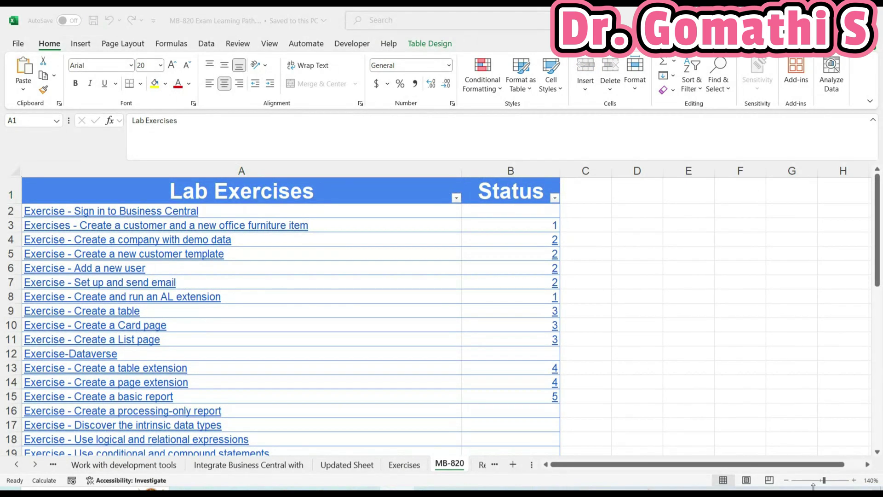
{"action": "left_click", "coordinate": [854, 480]}
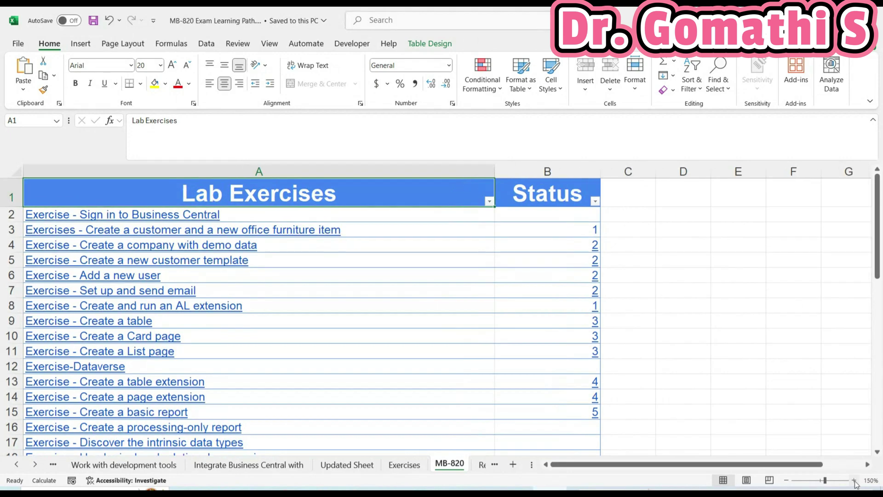
Step: Go through the lab exercises from the customer and office furniture exercise to the basic report, returning to Exercise-Dataverse
{"action": "left_click", "coordinate": [384, 229]}
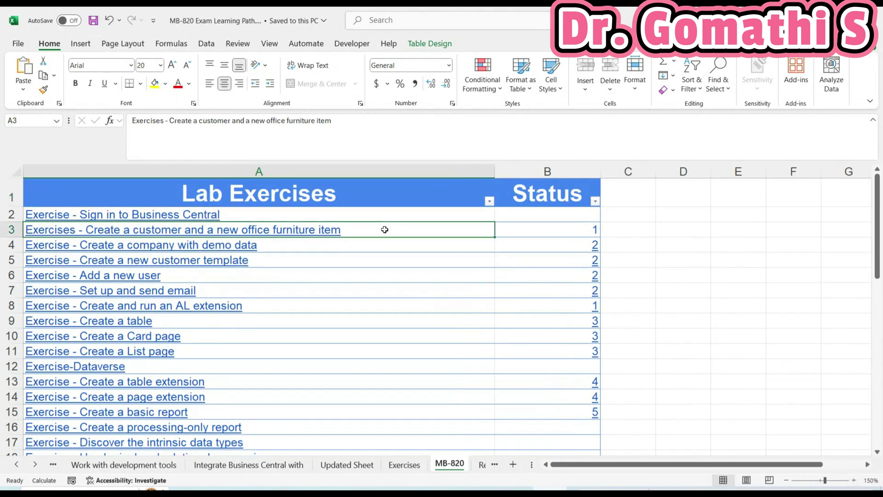
{"action": "key", "text": "Down"}
{"action": "key", "text": "Down"}
{"action": "key", "text": "Down"}
{"action": "key", "text": "Down"}
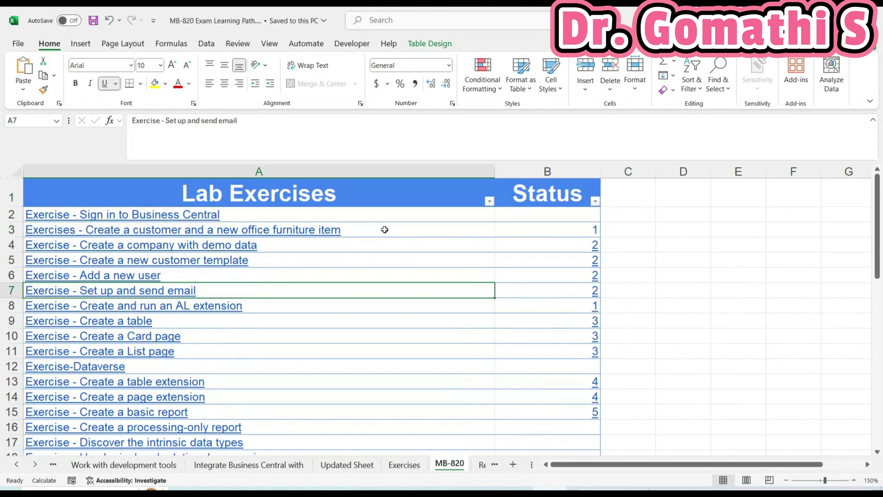
{"action": "key", "text": "Down"}
{"action": "key", "text": "Down"}
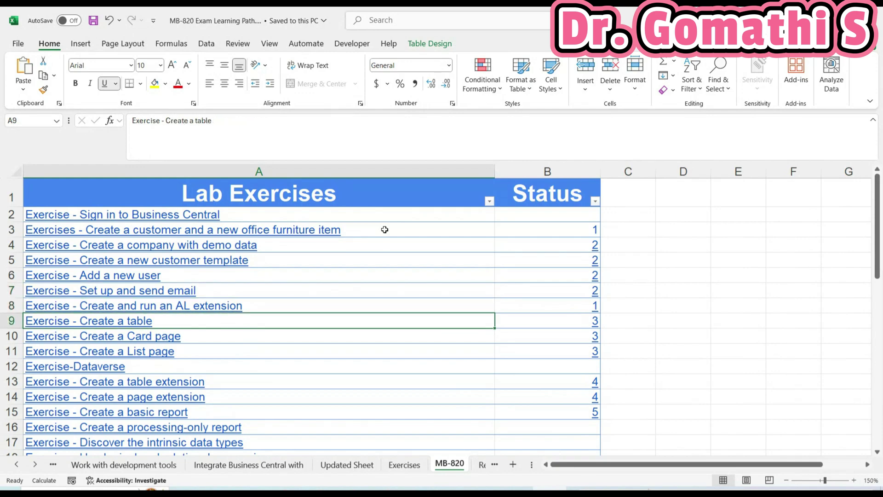
{"action": "key", "text": "Down"}
{"action": "key", "text": "Down"}
{"action": "key", "text": "Down"}
{"action": "key", "text": "Down"}
{"action": "key", "text": "Down"}
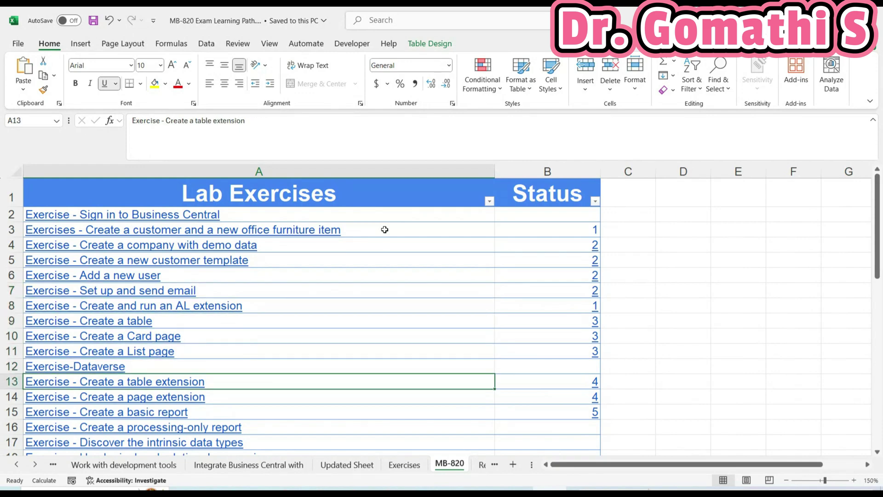
{"action": "key", "text": "Down"}
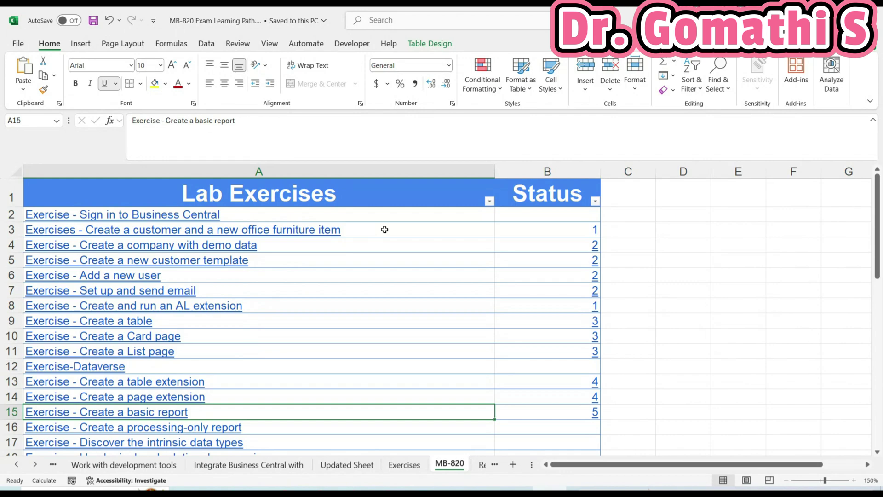
{"action": "key", "text": "Up"}
{"action": "key", "text": "Up"}
{"action": "key", "text": "Up"}
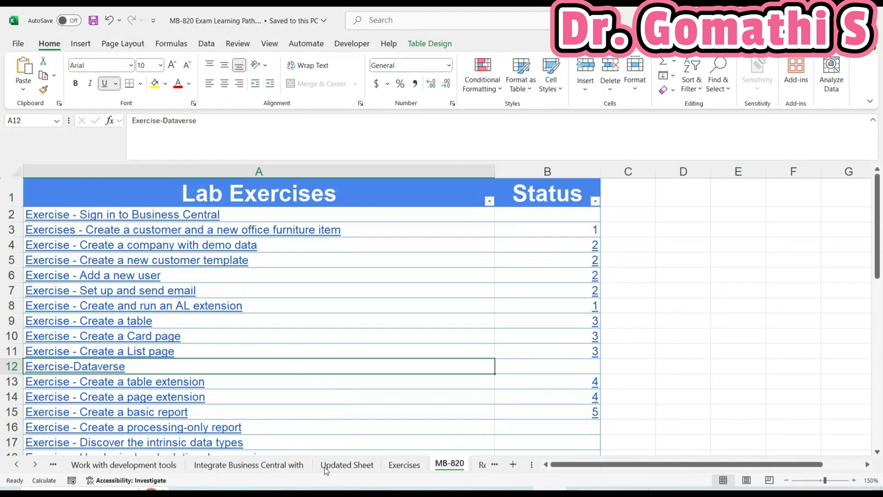
Step: Switch to the browser to view the YouTube channel's created playlists, and return to the Excel workbook
{"action": "key", "text": "alt+Tab"}
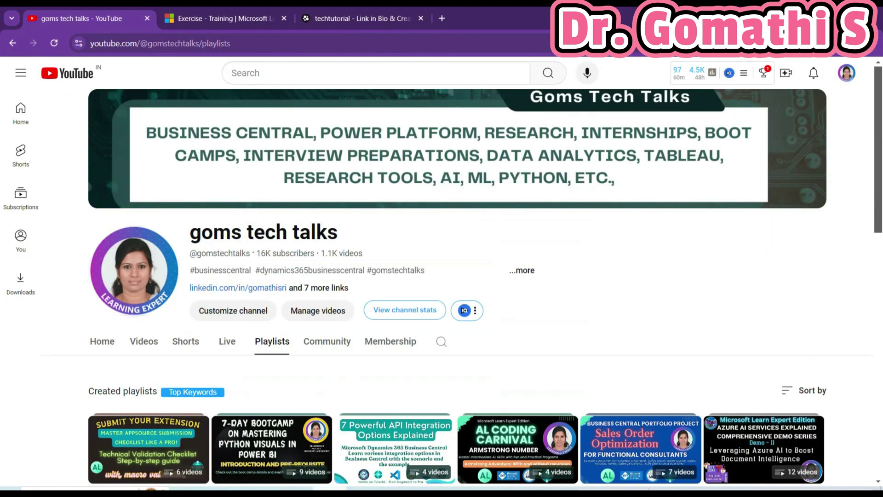
{"action": "scroll", "coordinate": [136, 429], "scroll_direction": "down", "scroll_amount": 2}
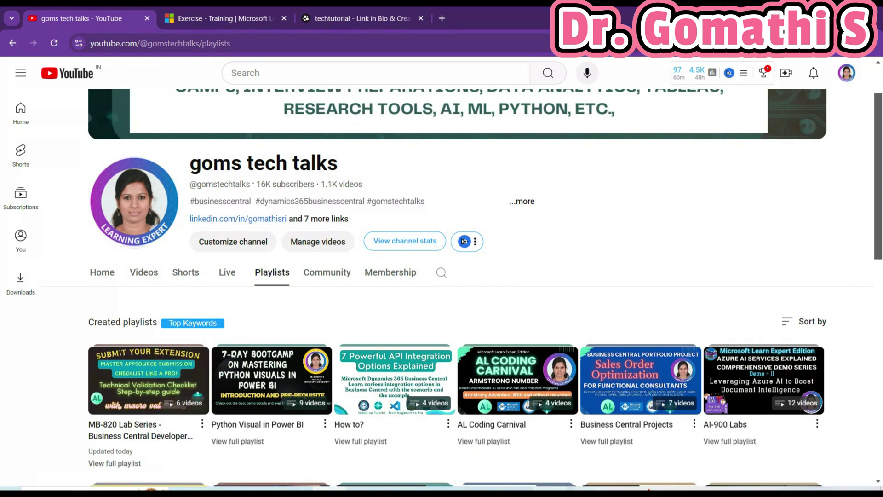
{"action": "key", "text": "alt+Tab"}
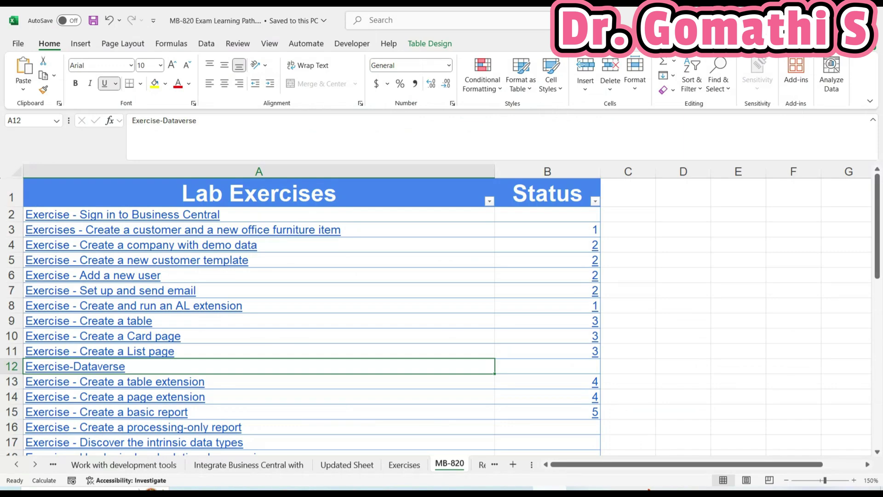
Step: Browse the workbook's exam skill sheets back to Skills at glance and forward through the study topics
{"action": "left_click", "coordinate": [84, 466]}
{"action": "left_click", "coordinate": [59, 465]}
{"action": "left_click", "coordinate": [63, 466]}
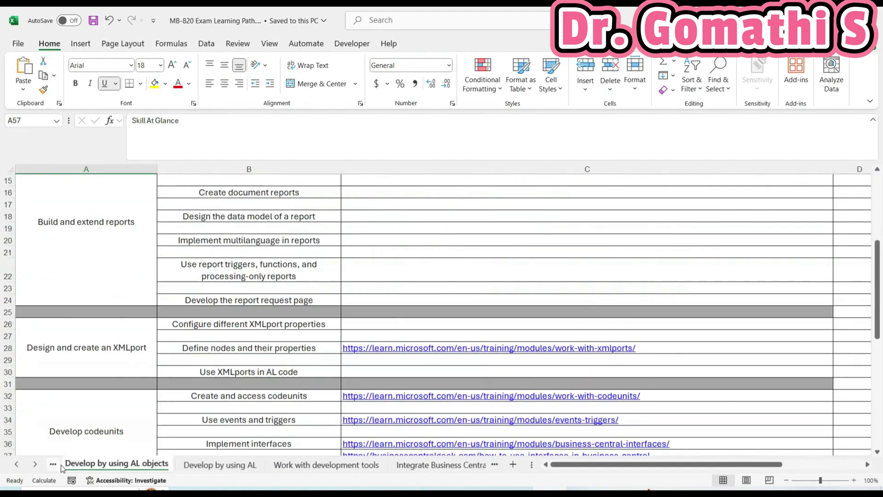
{"action": "left_click", "coordinate": [63, 466]}
{"action": "left_click", "coordinate": [63, 466]}
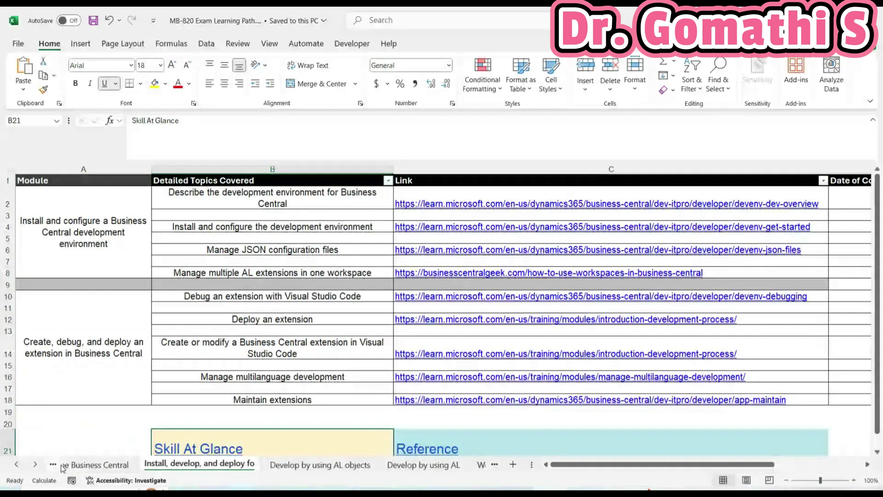
{"action": "left_click", "coordinate": [63, 466]}
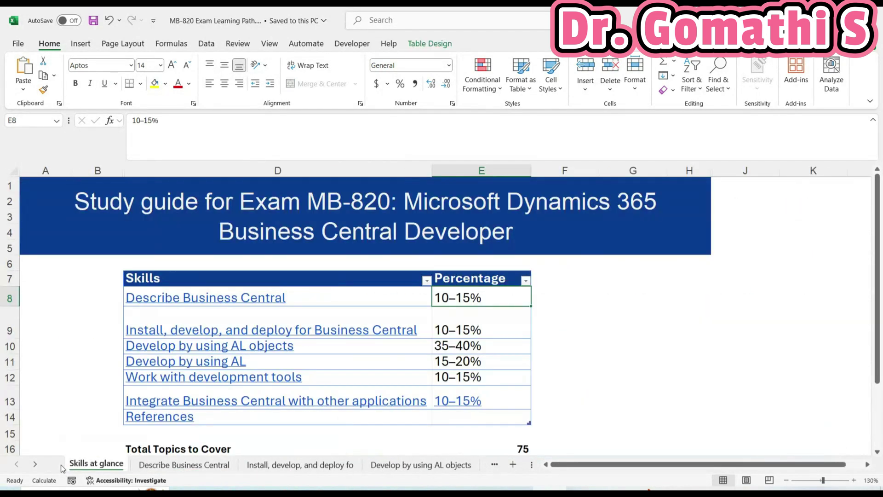
{"action": "left_click", "coordinate": [166, 466]}
{"action": "left_click", "coordinate": [300, 465]}
{"action": "left_click", "coordinate": [441, 465]}
{"action": "left_click", "coordinate": [491, 465]}
{"action": "left_click", "coordinate": [493, 465]}
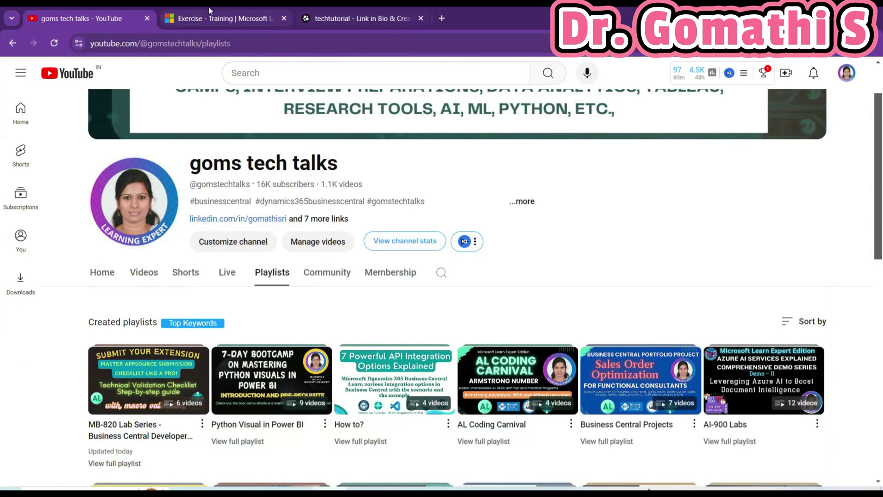
Step: Open the Microsoft Learn Dataverse exercise in the browser and read its scenario, tasks and first steps
{"action": "left_click", "coordinate": [209, 11]}
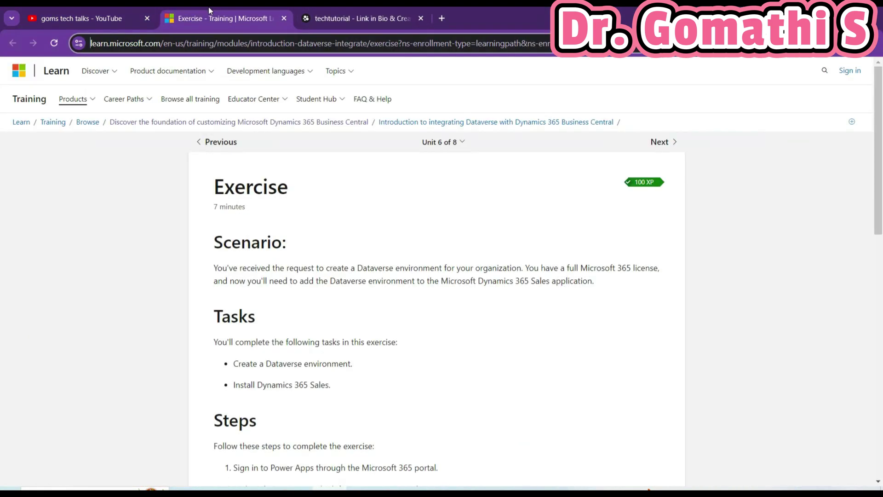
{"action": "left_click", "coordinate": [209, 43]}
{"action": "left_click", "coordinate": [299, 248]}
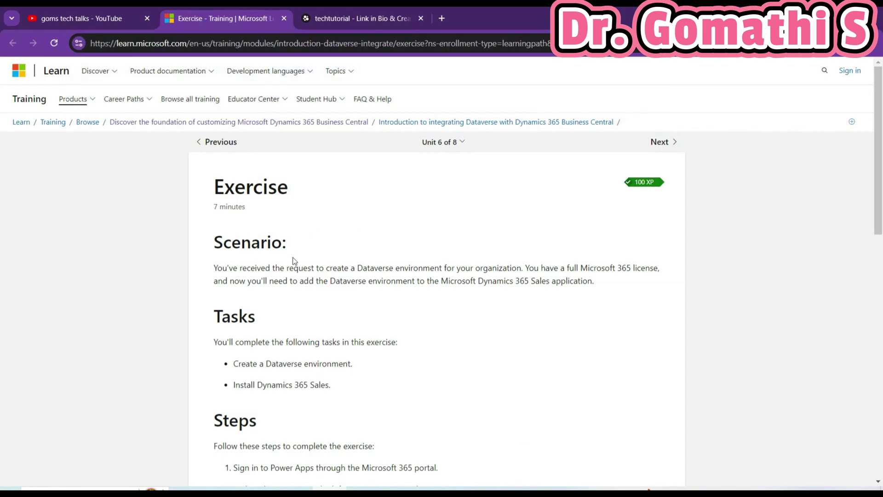
{"action": "scroll", "coordinate": [293, 260], "scroll_direction": "down", "scroll_amount": 2}
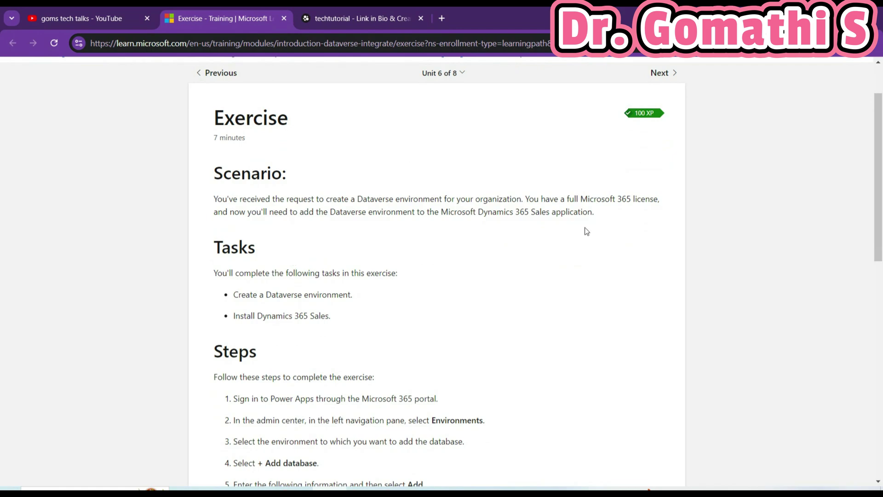
{"action": "scroll", "coordinate": [585, 228], "scroll_direction": "down", "scroll_amount": 1}
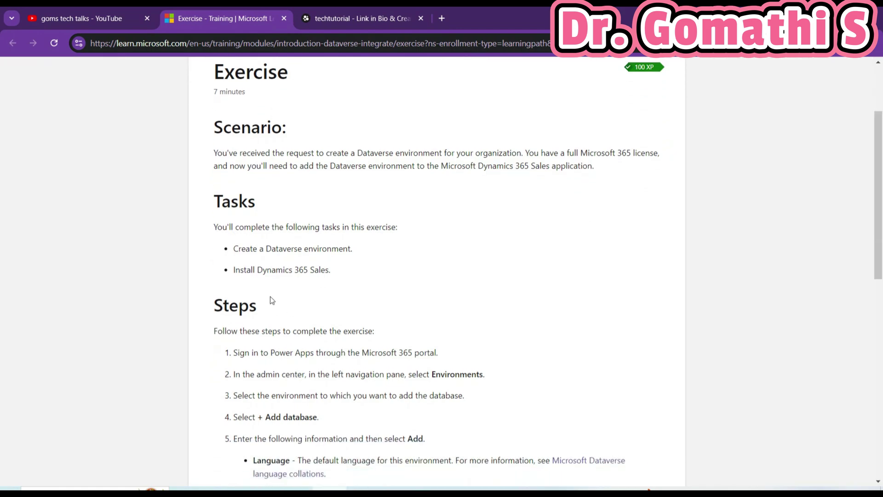
{"action": "left_click_drag", "start_coordinate": [238, 266], "coordinate": [328, 271]}
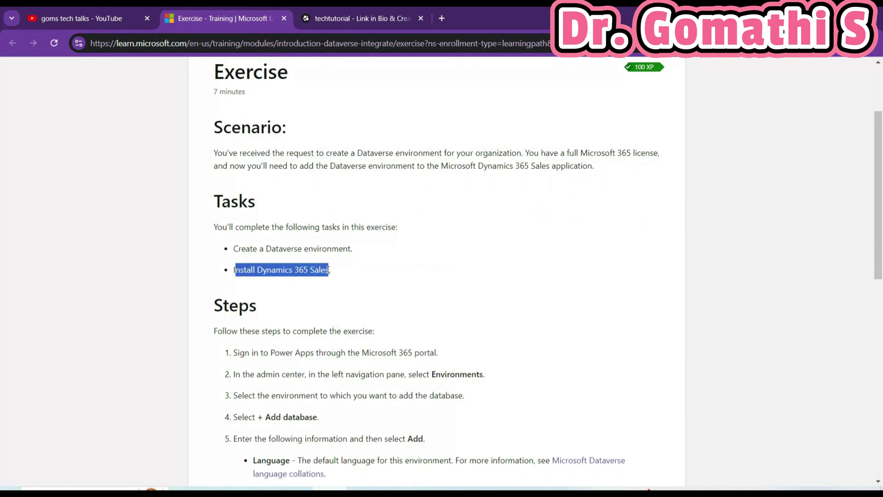
{"action": "scroll", "coordinate": [328, 271], "scroll_direction": "down", "scroll_amount": 1}
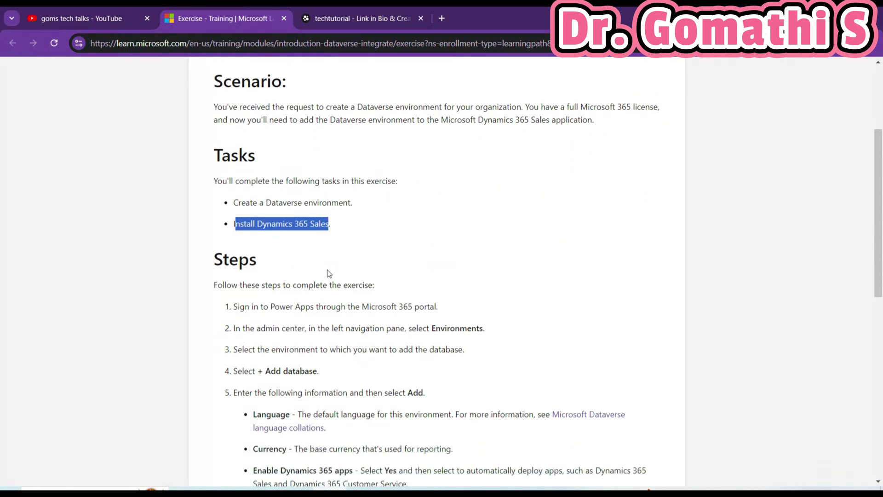
{"action": "scroll", "coordinate": [327, 270], "scroll_direction": "down", "scroll_amount": 1}
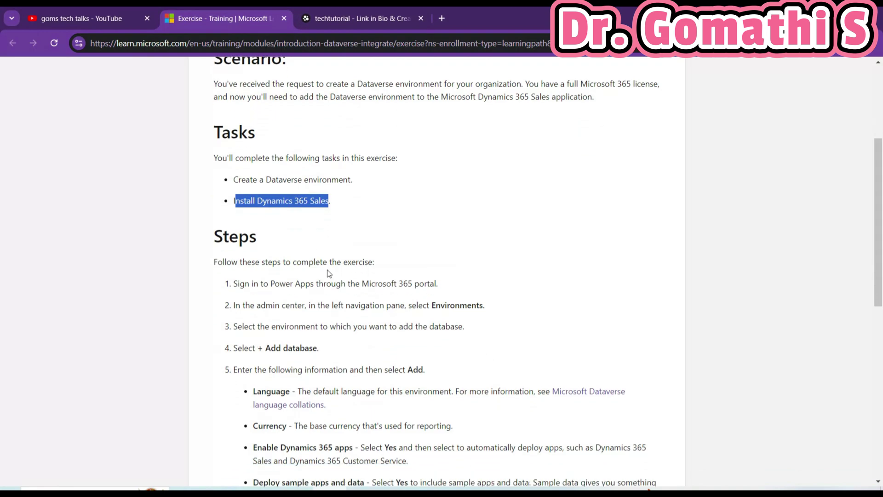
Step: Search the web for "power apps login" in a new browser tab and open the Power Apps site
{"action": "left_click", "coordinate": [443, 20]}
{"action": "left_click", "coordinate": [444, 44]}
{"action": "type", "text": "Power"}
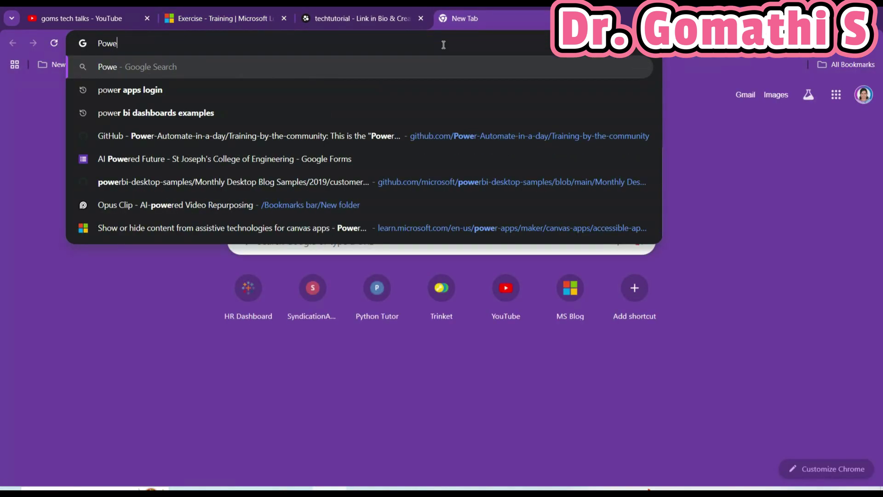
{"action": "key", "text": "Down"}
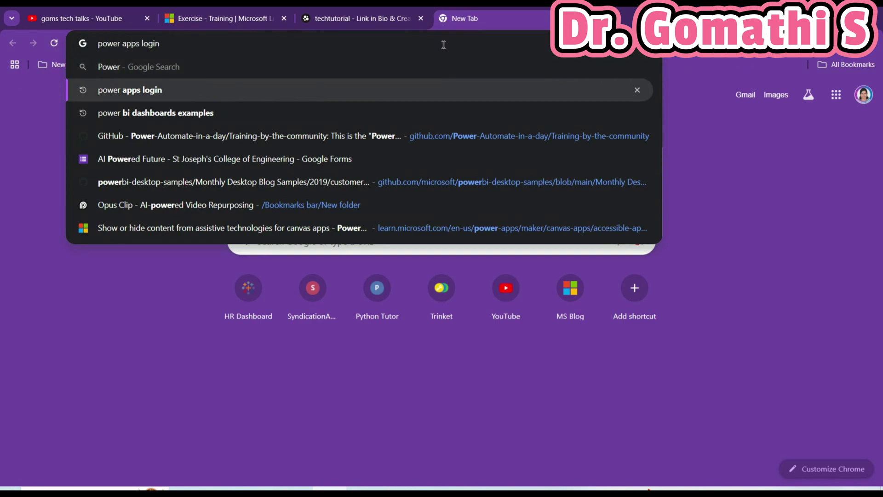
{"action": "key", "text": "Return"}
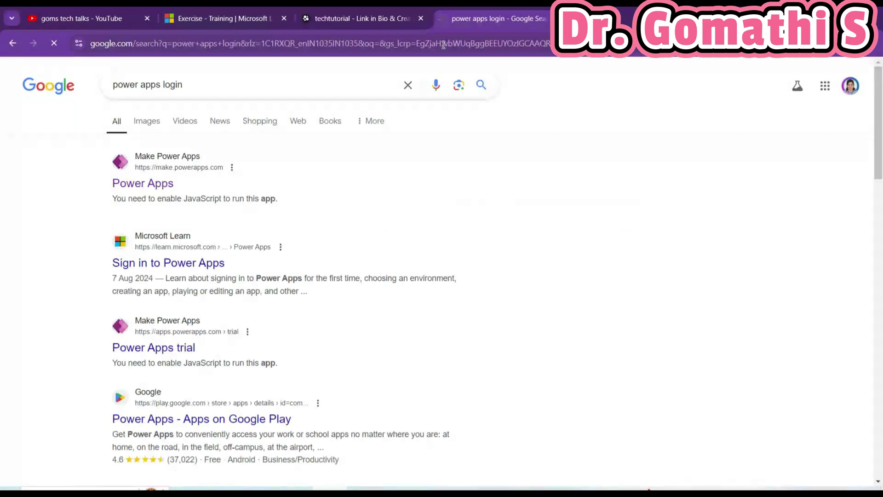
{"action": "left_click", "coordinate": [156, 190]}
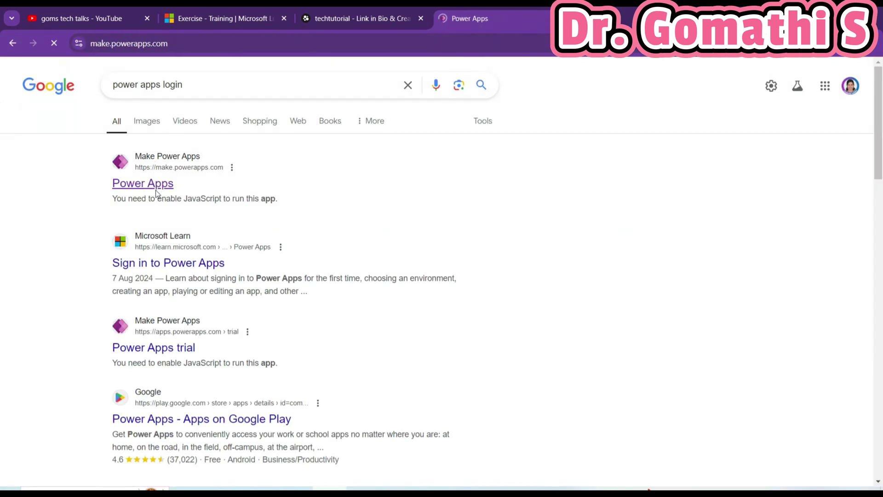
Step: Return to the Microsoft Learn exercise and highlight the word Environments in its second instruction
{"action": "left_click", "coordinate": [327, 14]}
{"action": "left_click", "coordinate": [235, 14]}
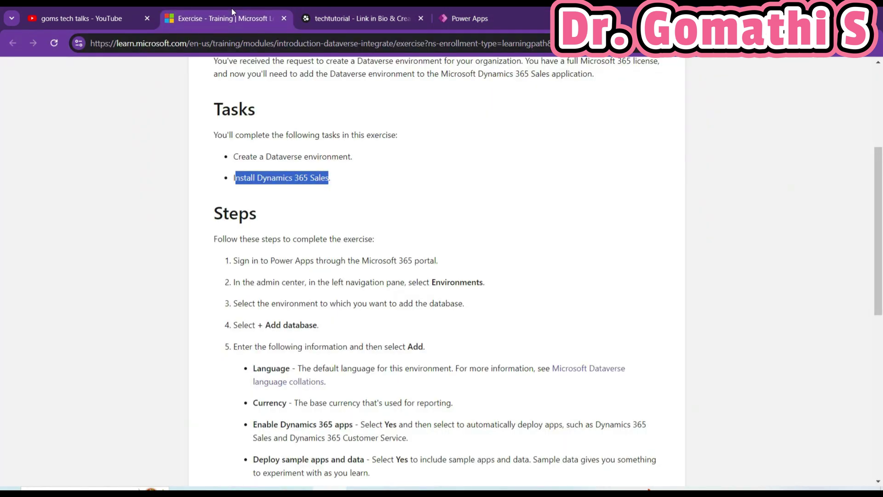
{"action": "left_click_drag", "start_coordinate": [431, 282], "coordinate": [482, 281]}
Step: Look through the techtutorial e-book store's products while Power Apps loads, and return to the Power Apps home page
{"action": "left_click", "coordinate": [369, 7]}
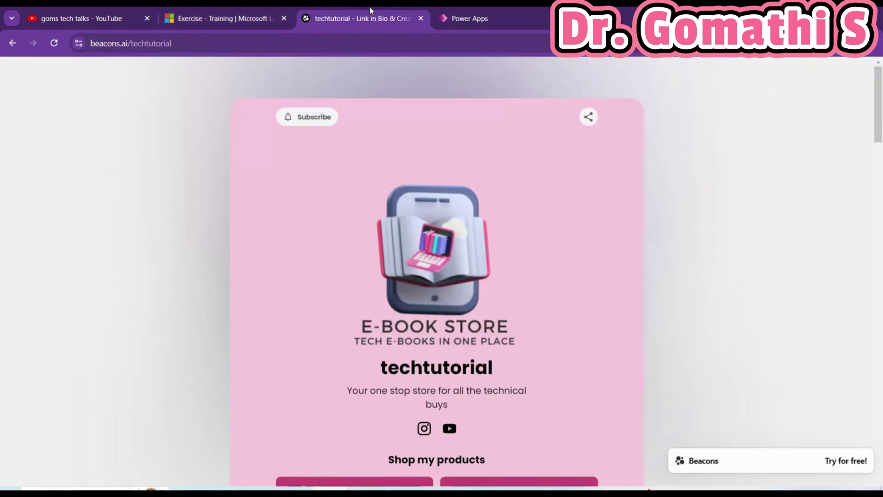
{"action": "left_click", "coordinate": [515, 9]}
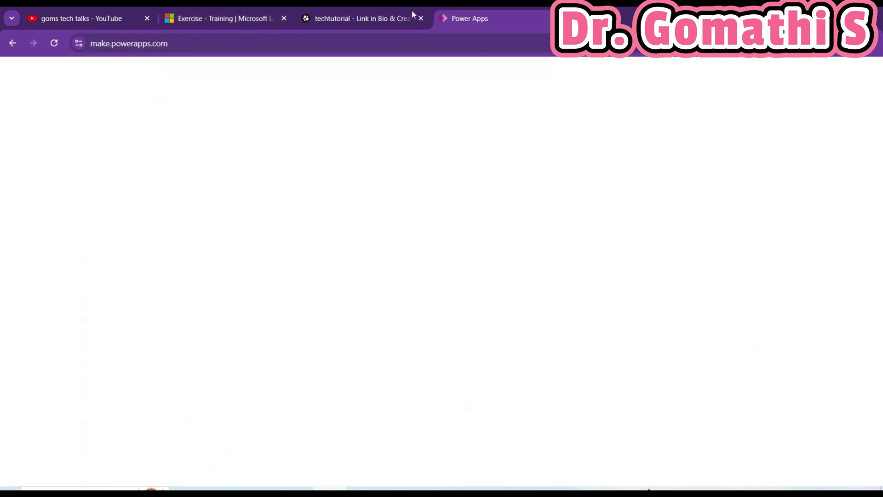
{"action": "left_click", "coordinate": [396, 10]}
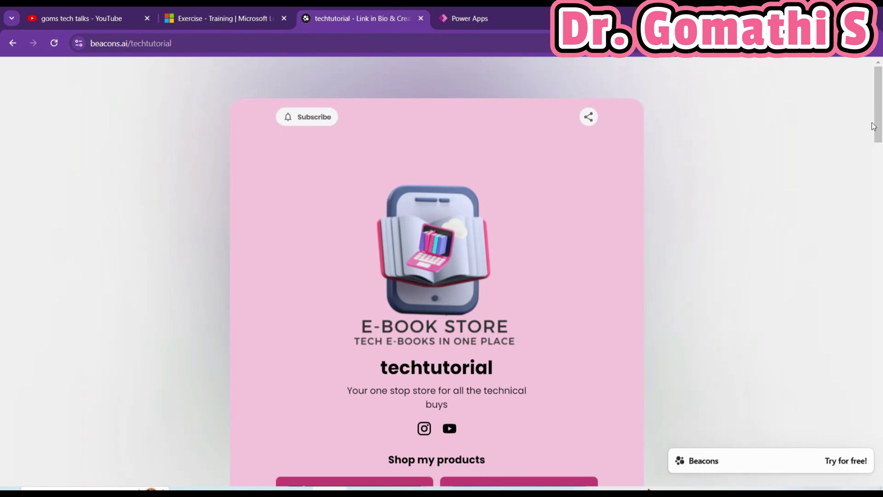
{"action": "left_click_drag", "start_coordinate": [879, 125], "coordinate": [881, 224]}
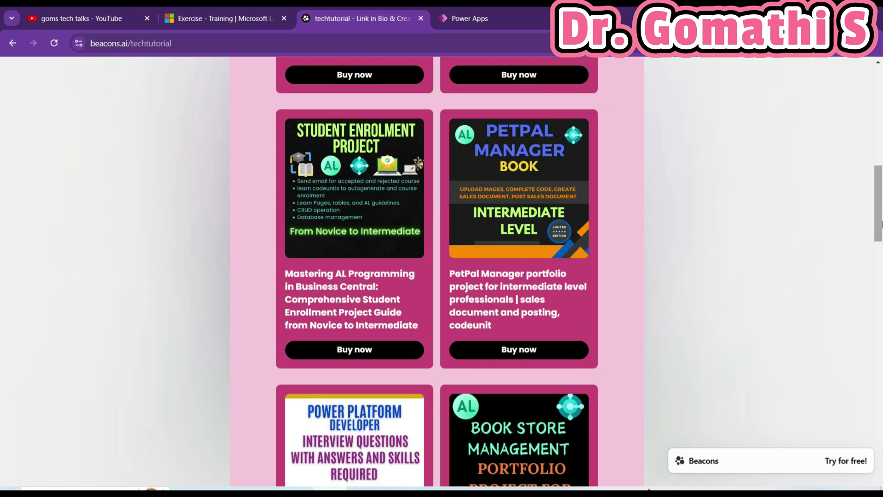
{"action": "left_click_drag", "start_coordinate": [881, 224], "coordinate": [880, 152]}
{"action": "left_click", "coordinate": [491, 7]}
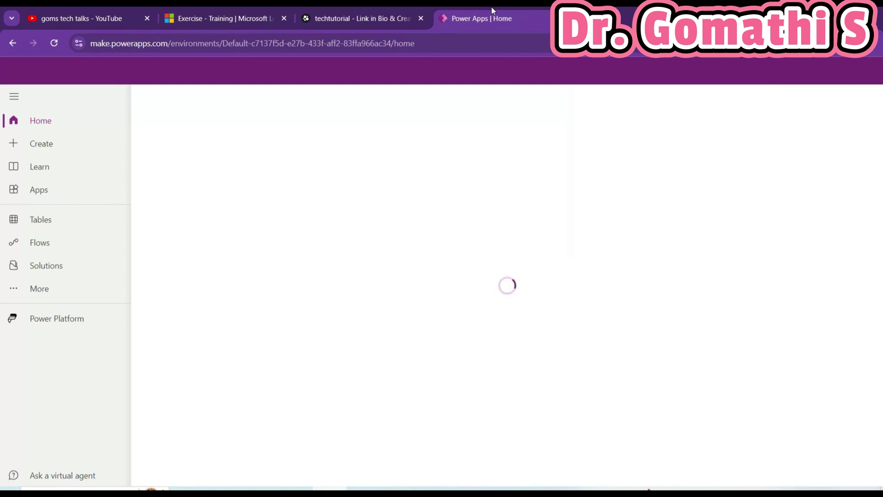
Step: Return to the Microsoft Learn exercise and examine the instruction on selecting Environments in the admin center
{"action": "left_click", "coordinate": [318, 6]}
{"action": "left_click", "coordinate": [241, 7]}
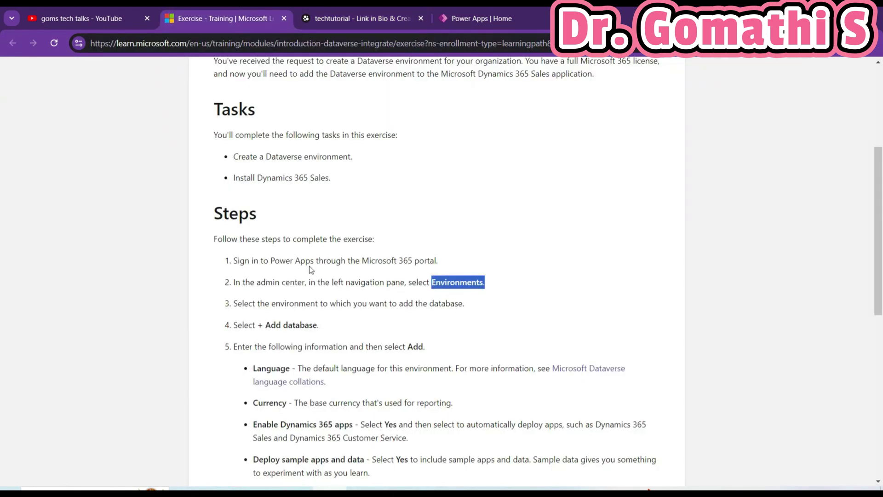
{"action": "left_click_drag", "start_coordinate": [260, 282], "coordinate": [309, 283]}
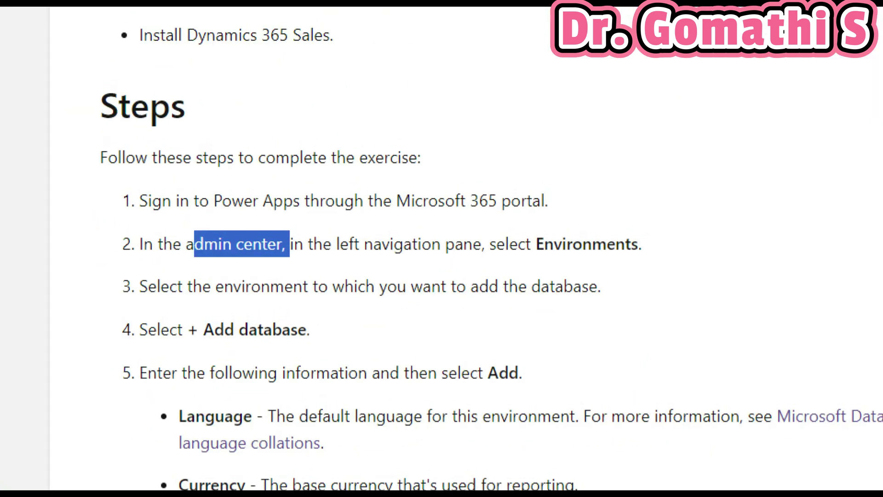
{"action": "left_click_drag", "start_coordinate": [337, 278], "coordinate": [628, 271]}
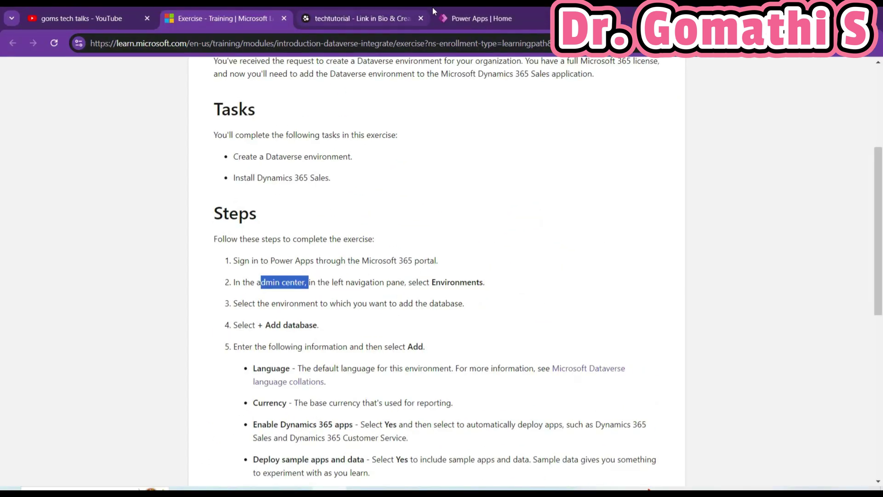
Step: Return to Power Apps, open the admin center from the settings, and show its Environments page
{"action": "left_click", "coordinate": [434, 7]}
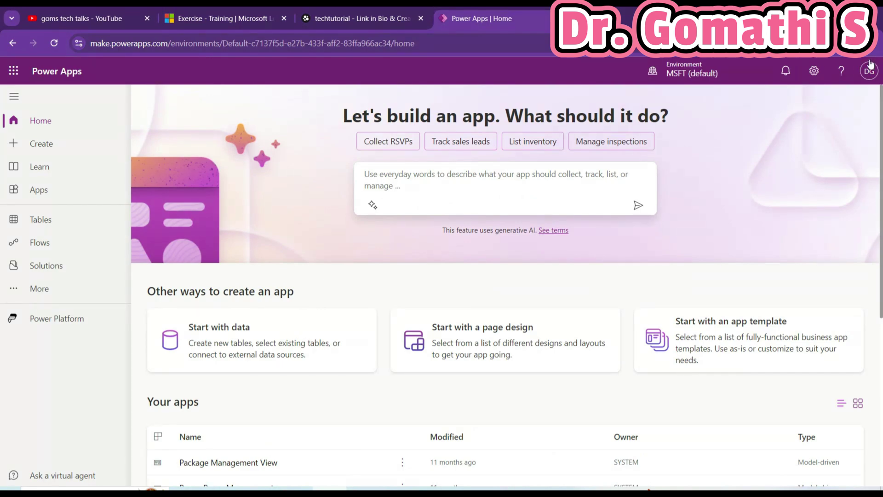
{"action": "left_click", "coordinate": [824, 70]}
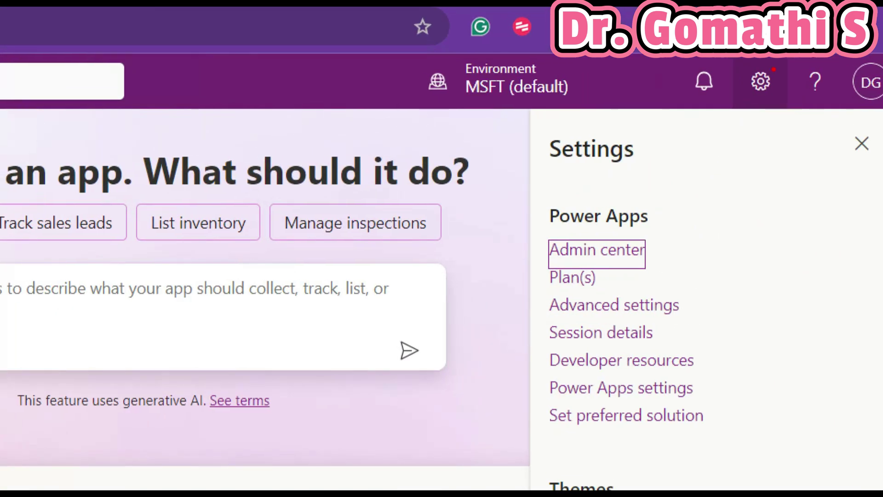
{"action": "mouse_move", "coordinate": [774, 70]}
{"action": "left_mouse_down"}
{"action": "mouse_move", "coordinate": [739, 85]}
{"action": "mouse_move", "coordinate": [786, 59]}
{"action": "left_mouse_up"}
{"action": "mouse_move", "coordinate": [515, 254]}
{"action": "left_mouse_down"}
{"action": "mouse_move", "coordinate": [614, 261]}
{"action": "mouse_move", "coordinate": [513, 230]}
{"action": "mouse_move", "coordinate": [547, 272]}
{"action": "left_mouse_up"}
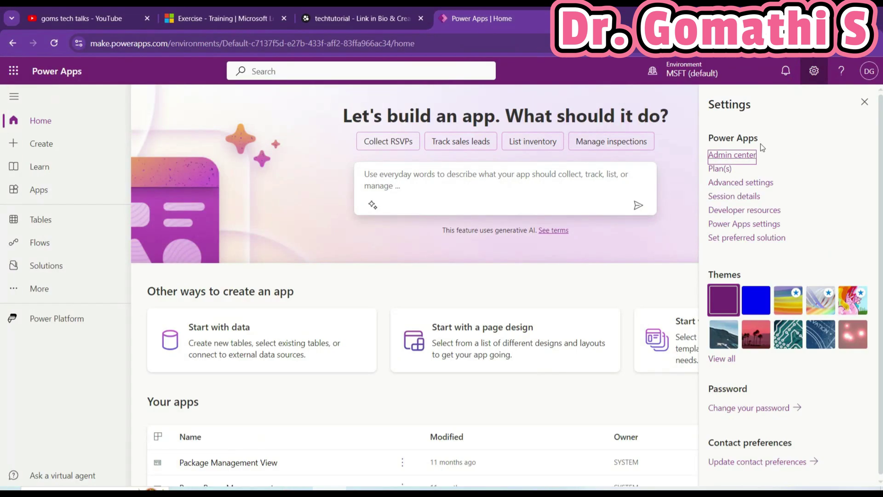
{"action": "left_click", "coordinate": [739, 156]}
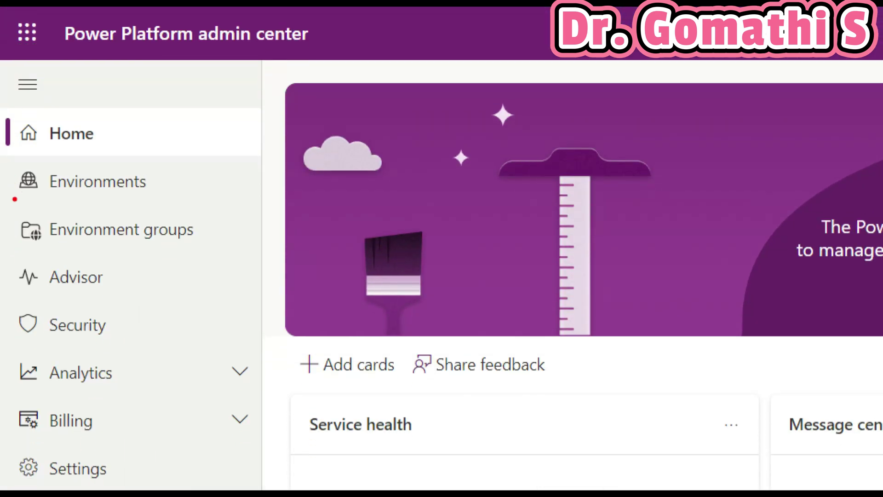
{"action": "left_click_drag", "start_coordinate": [14, 199], "coordinate": [187, 203]}
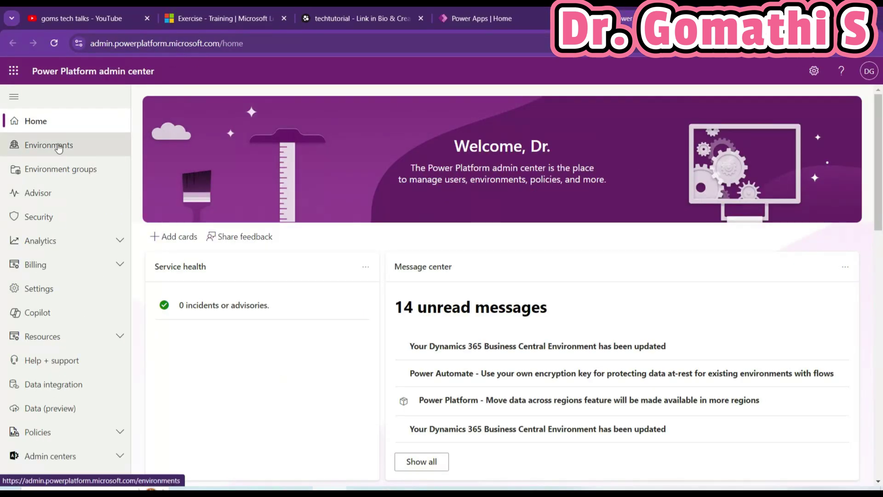
{"action": "left_click", "coordinate": [117, 186]}
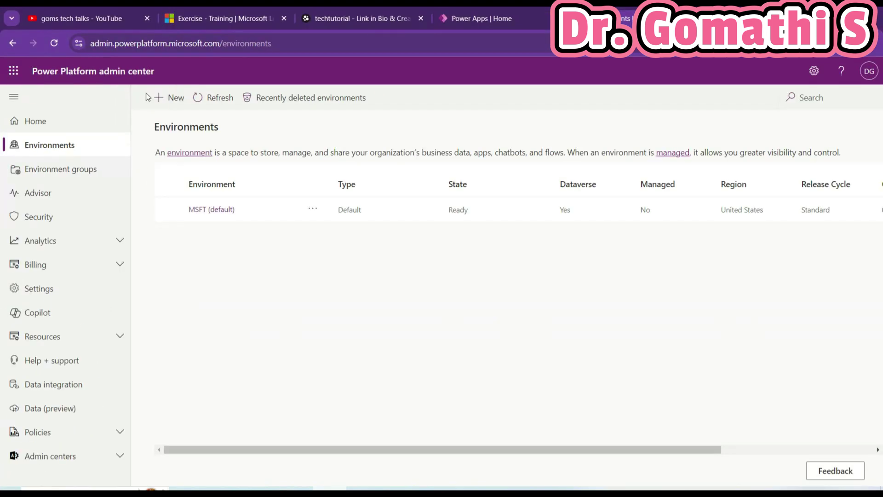
Step: Highlight the Add database instruction in the Microsoft Learn exercise and return to the admin center's Environments page
{"action": "left_click", "coordinate": [234, 13]}
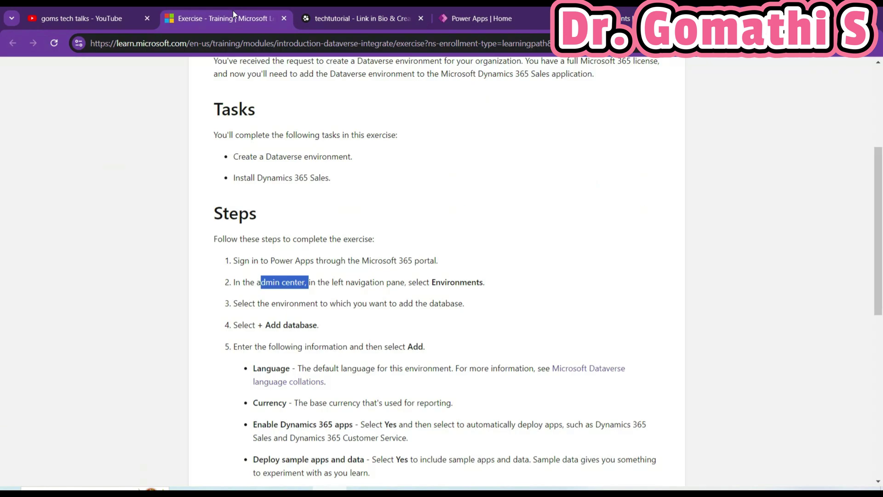
{"action": "left_click_drag", "start_coordinate": [270, 326], "coordinate": [317, 326]}
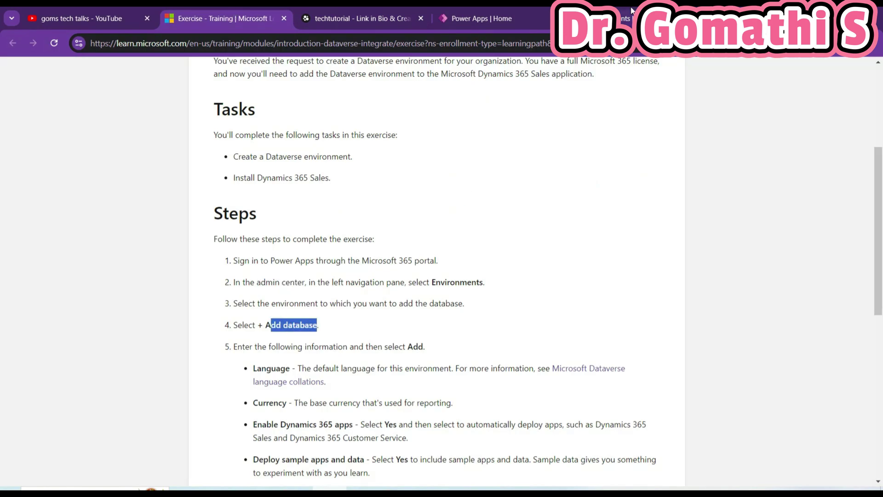
{"action": "left_click", "coordinate": [628, 19]}
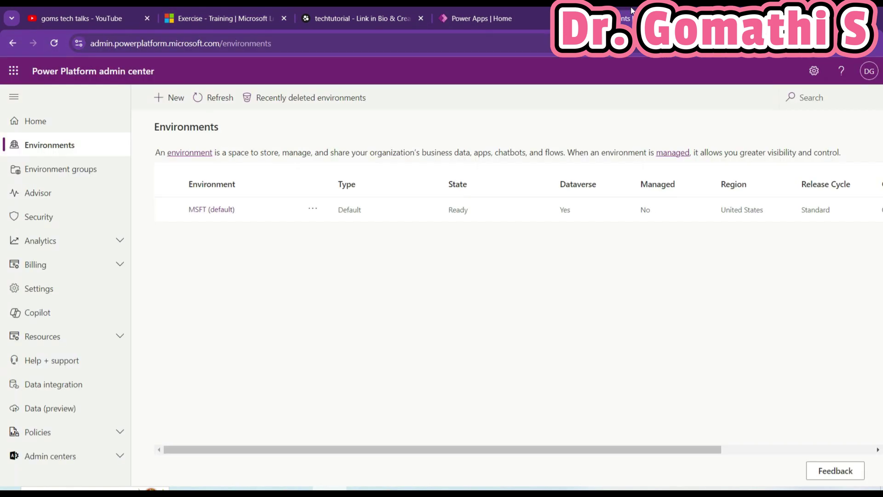
Step: Start a new environment in the Power Platform admin center and name it DemoDataverse
{"action": "left_click", "coordinate": [179, 98]}
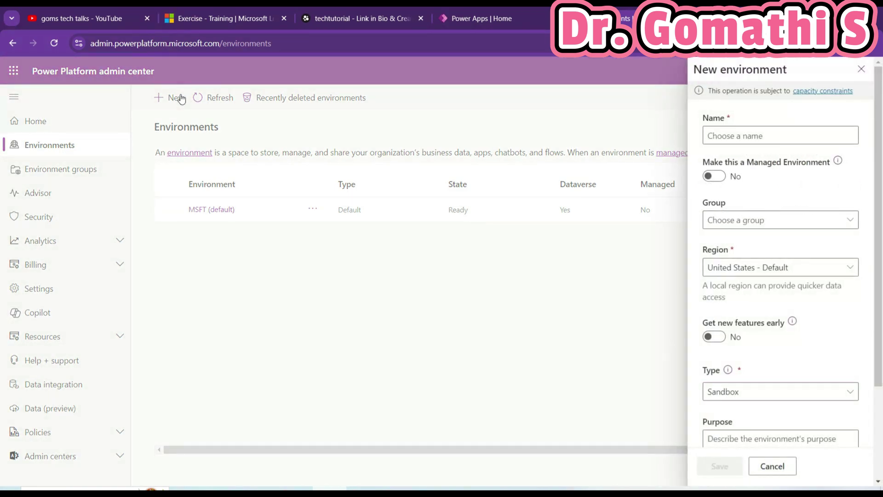
{"action": "left_click", "coordinate": [784, 134]}
{"action": "type", "text": "Demo"}
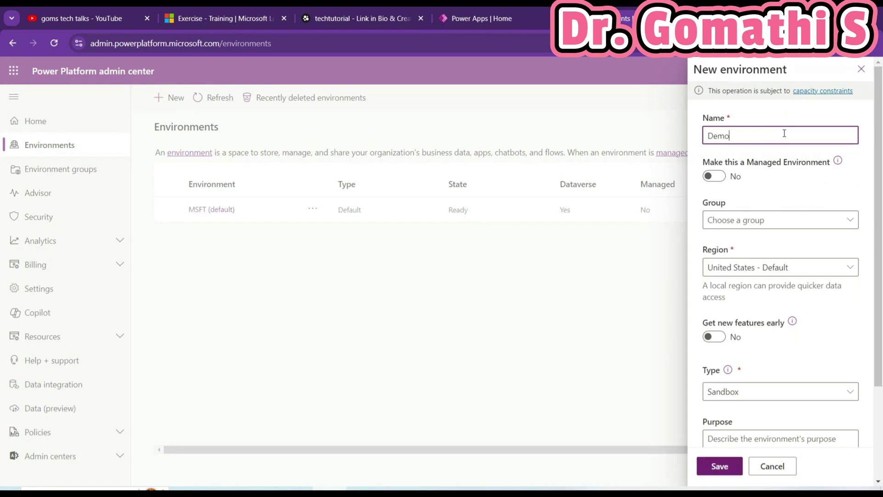
{"action": "type", "text": "Dataverse"}
Step: Look through the regions available for the new environment
{"action": "scroll", "coordinate": [833, 201], "scroll_direction": "down", "scroll_amount": 2}
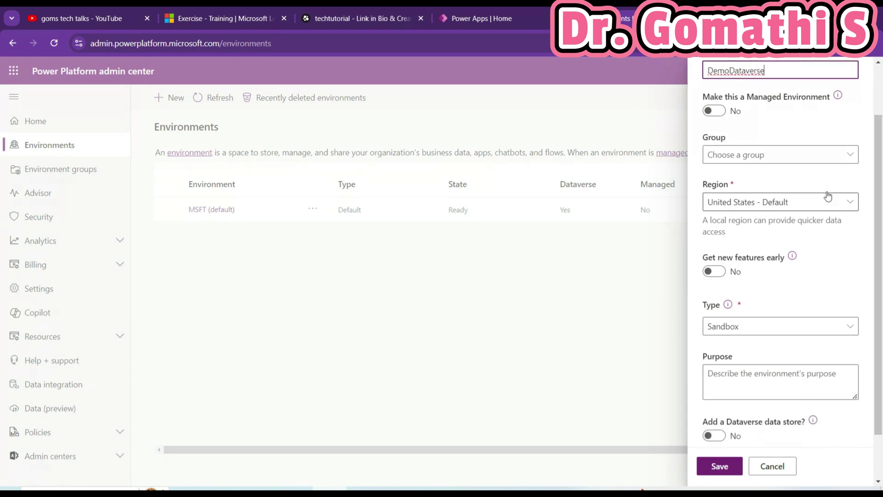
{"action": "left_click", "coordinate": [809, 157]}
{"action": "left_click", "coordinate": [808, 202]}
{"action": "left_click", "coordinate": [807, 202]}
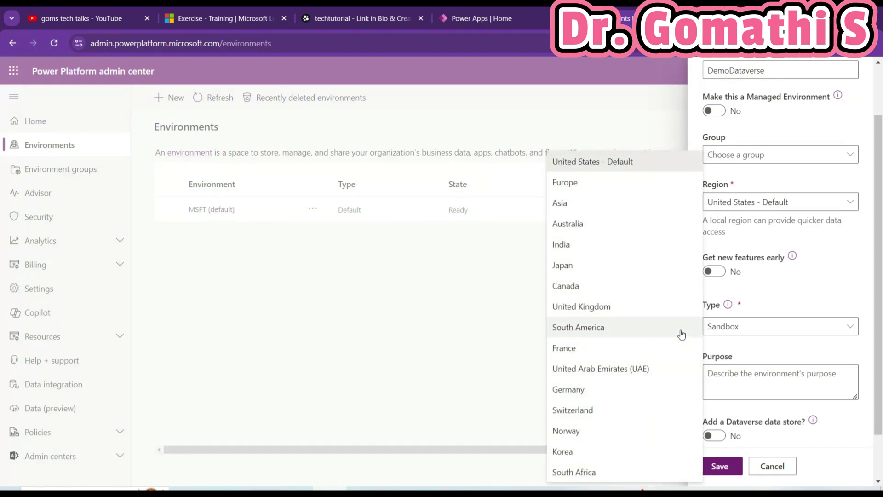
Step: Examine the database details listed in step 5 of the Microsoft Learn exercise, and return to the new environment form
{"action": "left_click", "coordinate": [191, 7]}
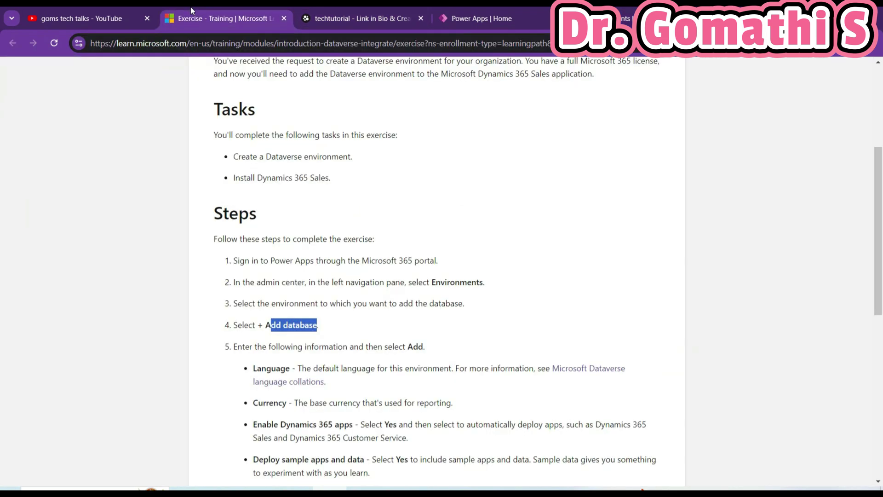
{"action": "key", "text": "Down"}
{"action": "key", "text": "Down"}
{"action": "key", "text": "Down"}
{"action": "key", "text": "Down"}
{"action": "key", "text": "Down"}
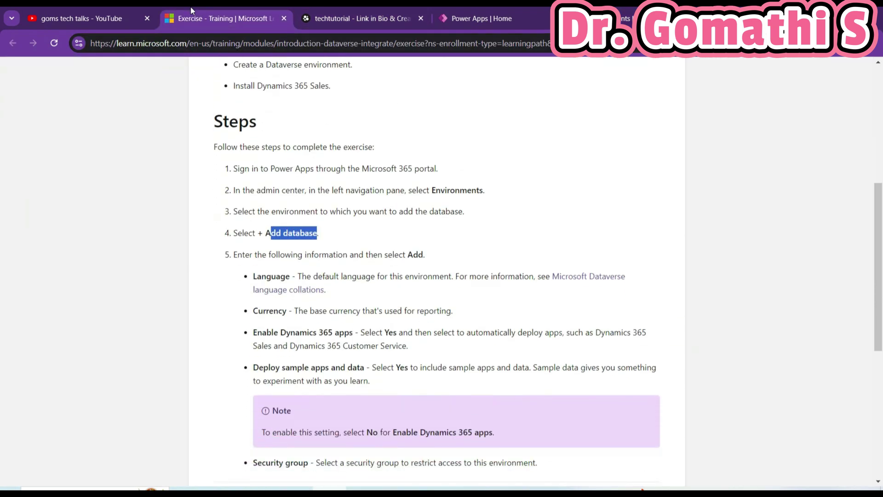
{"action": "left_click", "coordinate": [626, 19]}
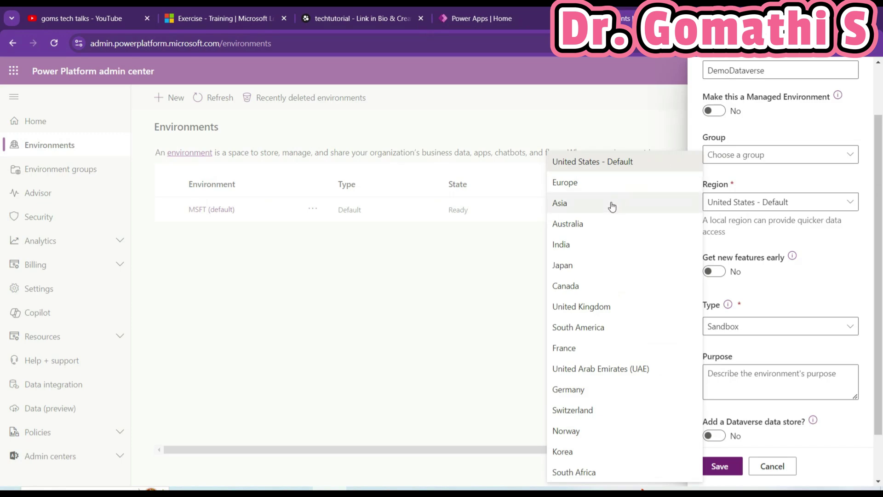
Step: Try India as the environment's region, and set the region back to United States - Default
{"action": "left_click", "coordinate": [571, 247]}
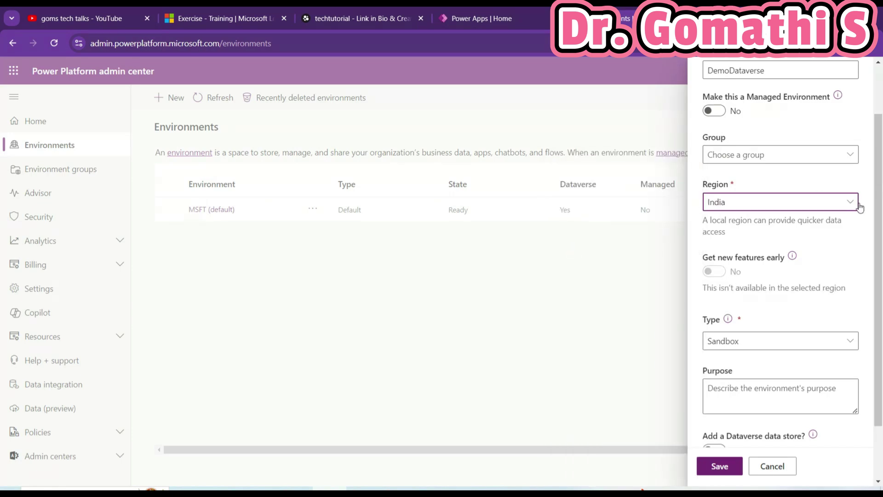
{"action": "scroll", "coordinate": [881, 202], "scroll_direction": "down", "scroll_amount": 2}
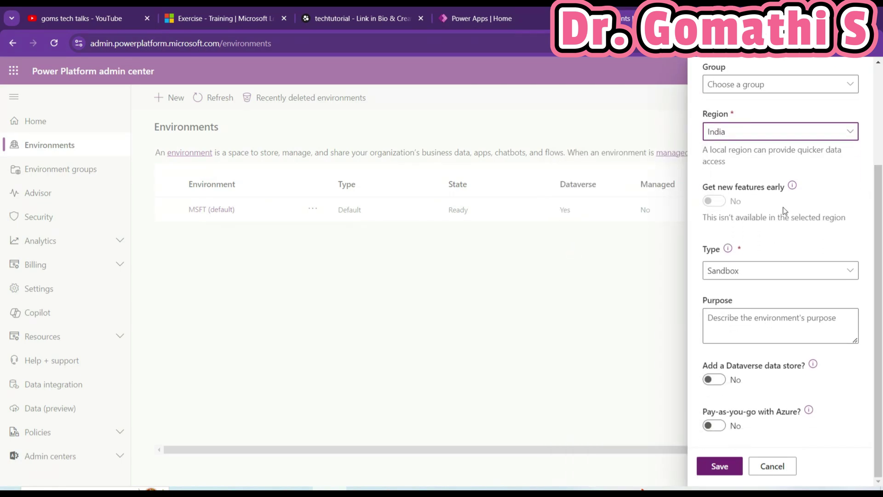
{"action": "left_click", "coordinate": [783, 137]}
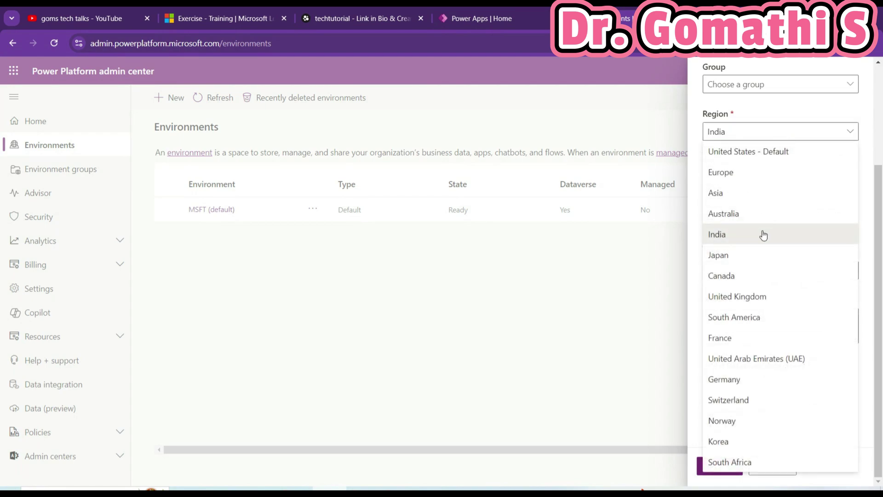
{"action": "left_click", "coordinate": [763, 156]}
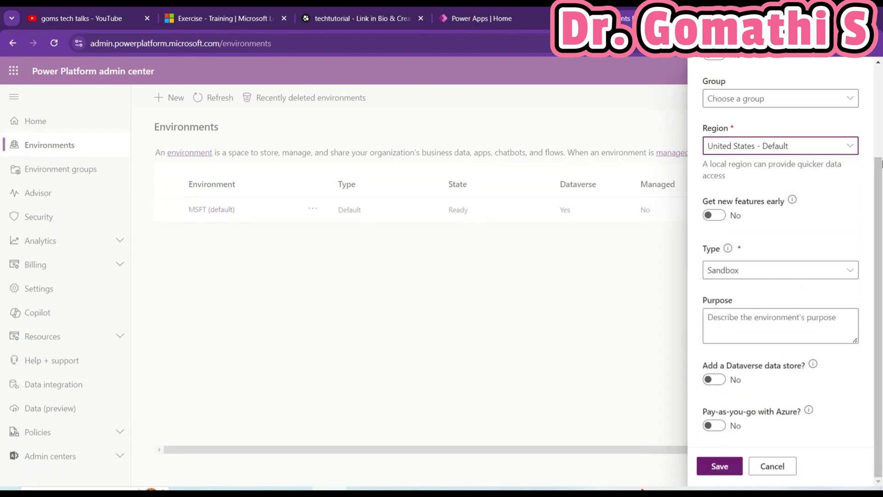
Step: Turn on early access to new features for the environment and choose Sandbox as its type
{"action": "left_click", "coordinate": [714, 215]}
{"action": "left_click", "coordinate": [768, 274]}
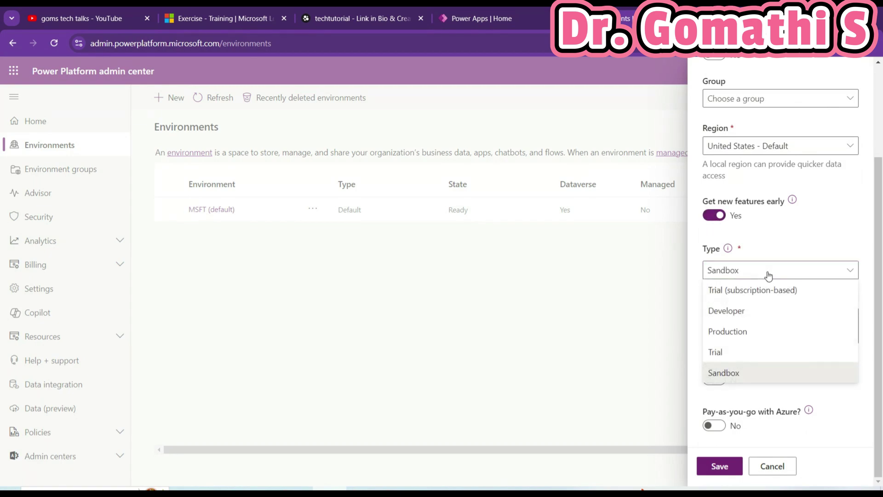
{"action": "left_click", "coordinate": [746, 374]}
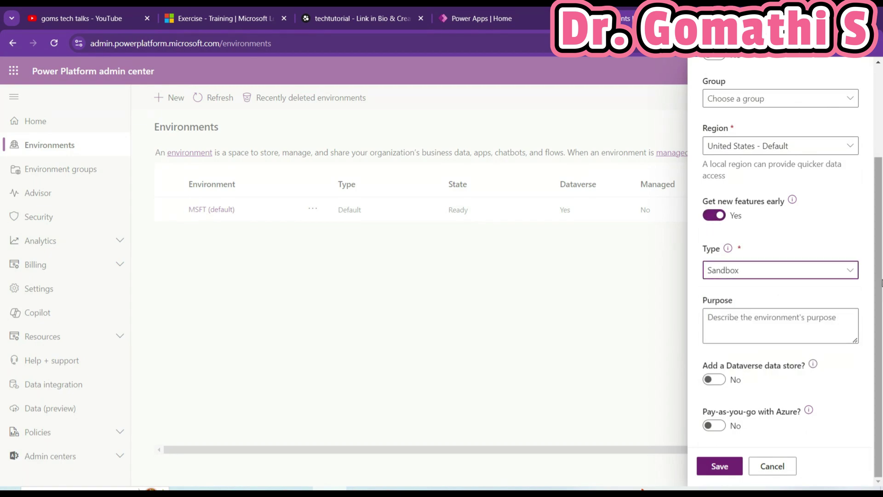
{"action": "left_click", "coordinate": [824, 276]}
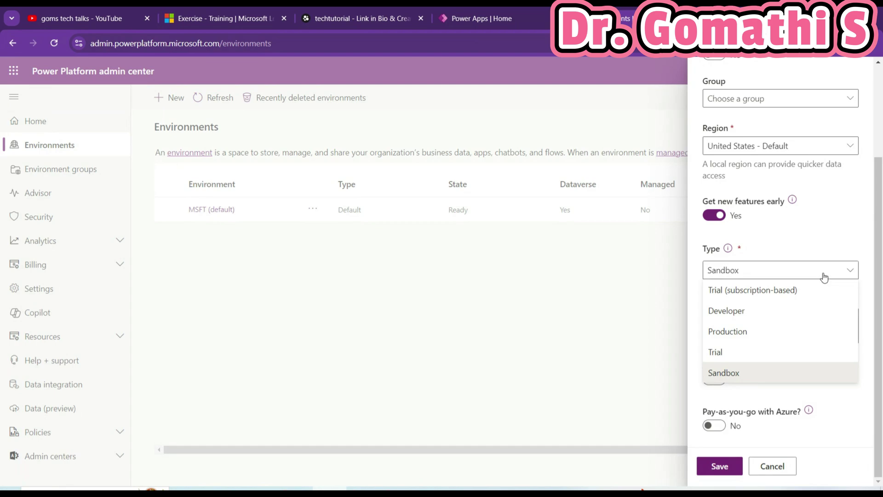
{"action": "left_click", "coordinate": [718, 374]}
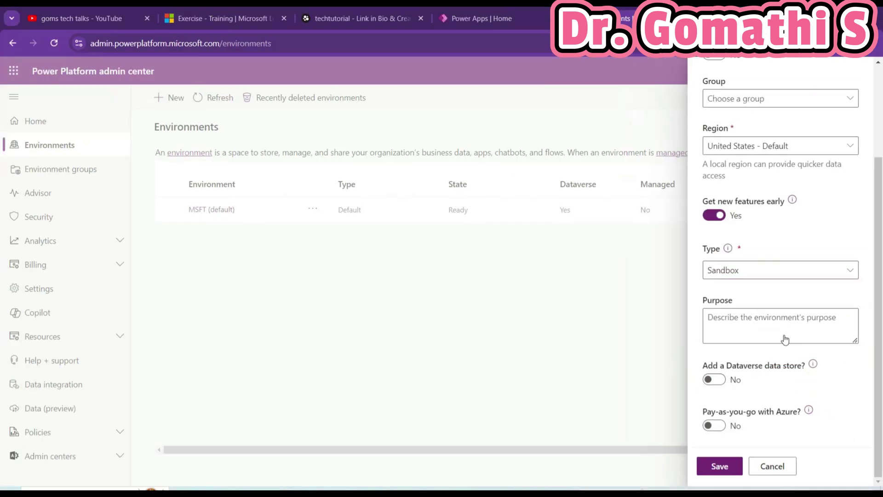
Step: Enable a Dataverse data store and continue to its settings after checking the exercise's Add database instruction
{"action": "left_click", "coordinate": [722, 379]}
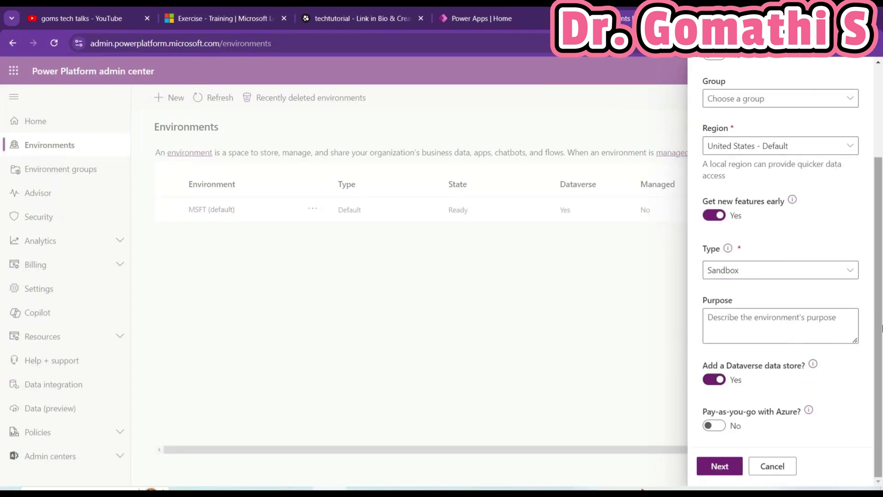
{"action": "left_click", "coordinate": [242, 10]}
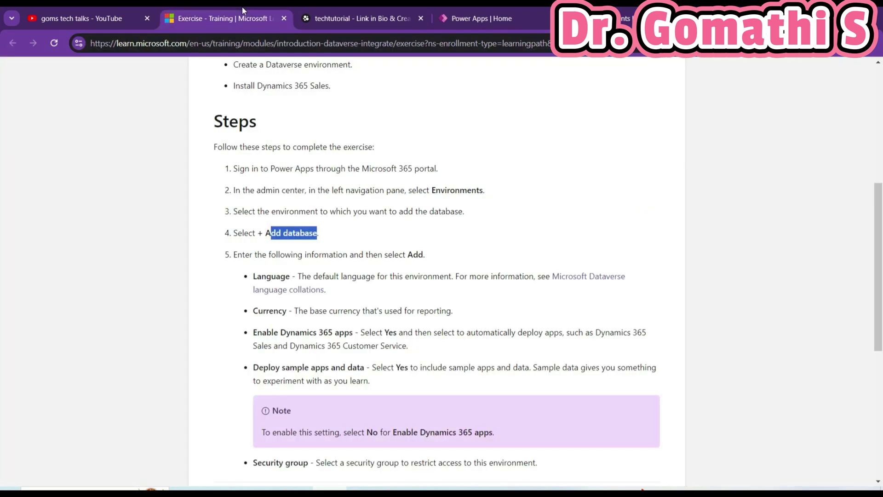
{"action": "left_click_drag", "start_coordinate": [258, 233], "coordinate": [319, 233]}
{"action": "left_click", "coordinate": [575, 19]}
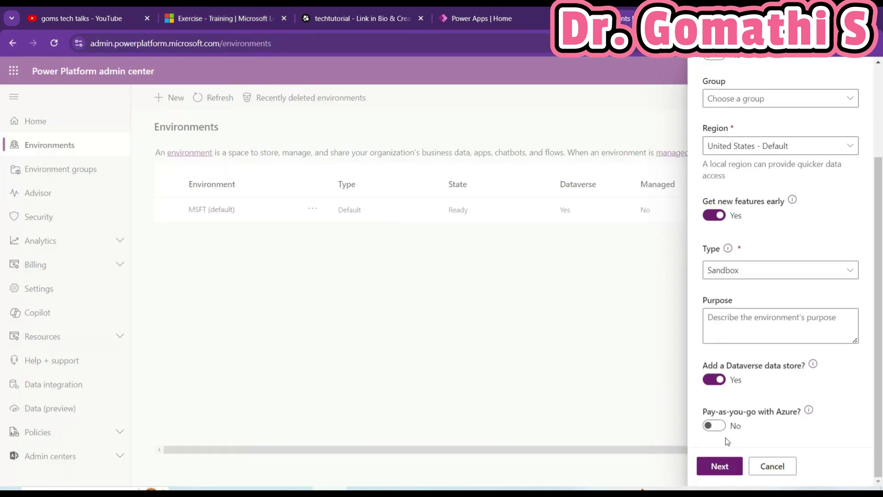
{"action": "left_click", "coordinate": [721, 468]}
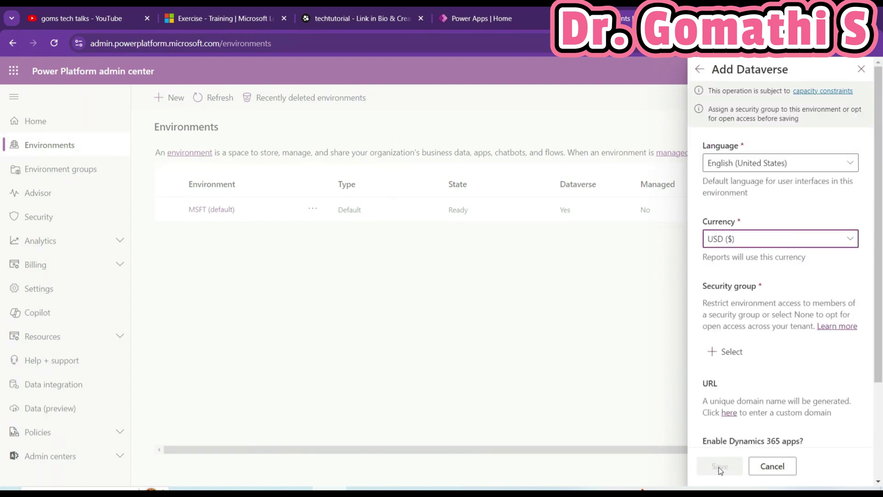
Step: Look through the language and currency choices for the Dataverse data store
{"action": "left_click", "coordinate": [788, 166]}
{"action": "left_click", "coordinate": [787, 167]}
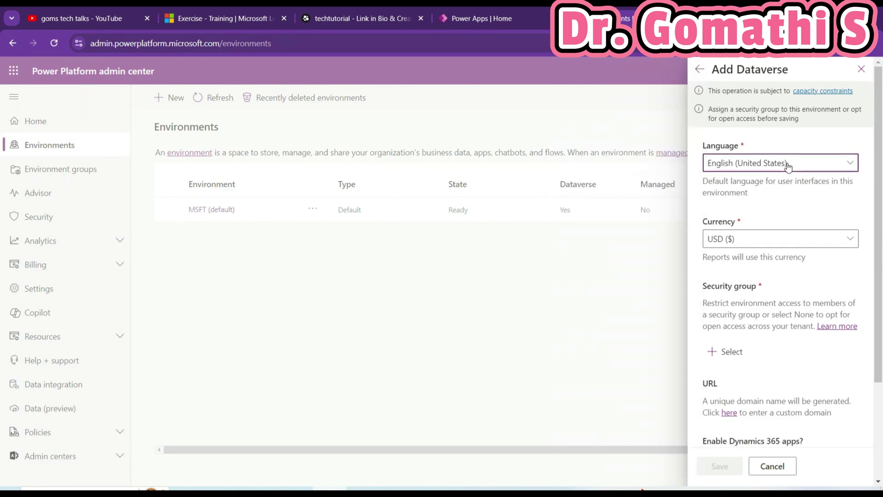
{"action": "left_click", "coordinate": [781, 246]}
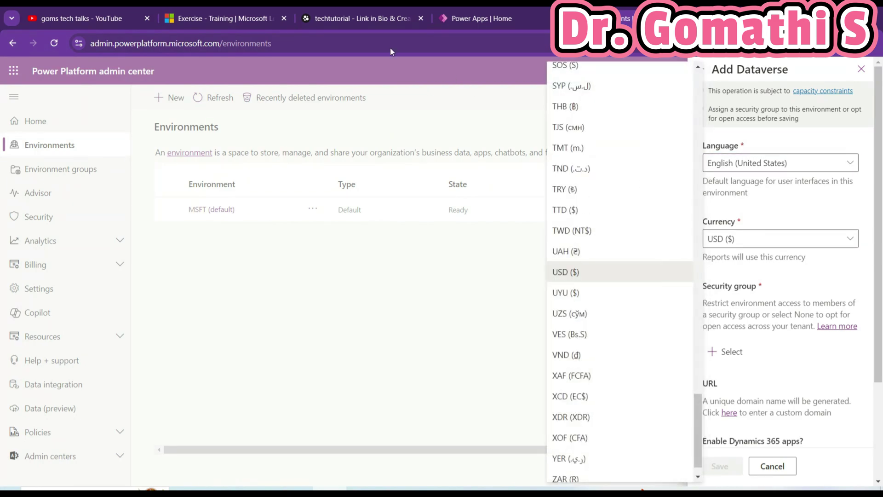
Step: Examine the exercise's instructions on language and on deploying sample apps and data, and return to the Add Dataverse form
{"action": "left_click", "coordinate": [259, 9]}
{"action": "left_click_drag", "start_coordinate": [257, 277], "coordinate": [290, 277]}
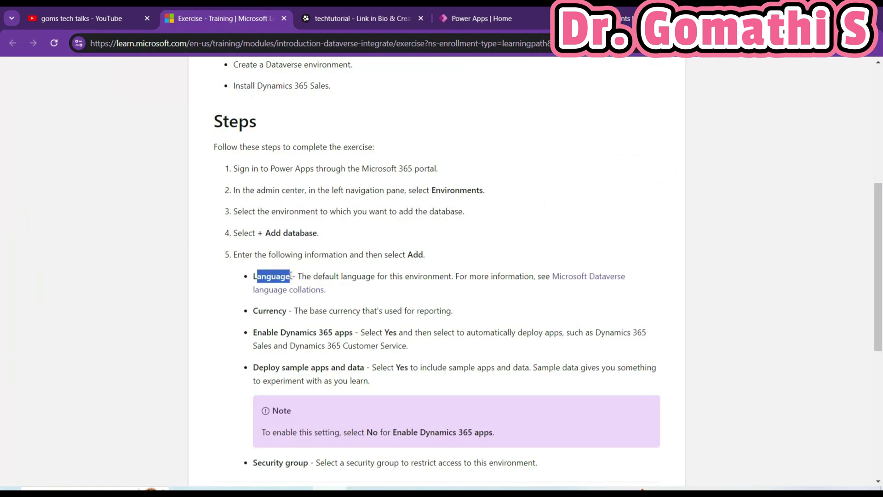
{"action": "left_click", "coordinate": [254, 321]}
{"action": "left_click_drag", "start_coordinate": [261, 368], "coordinate": [370, 367]}
{"action": "left_click", "coordinate": [626, 19]}
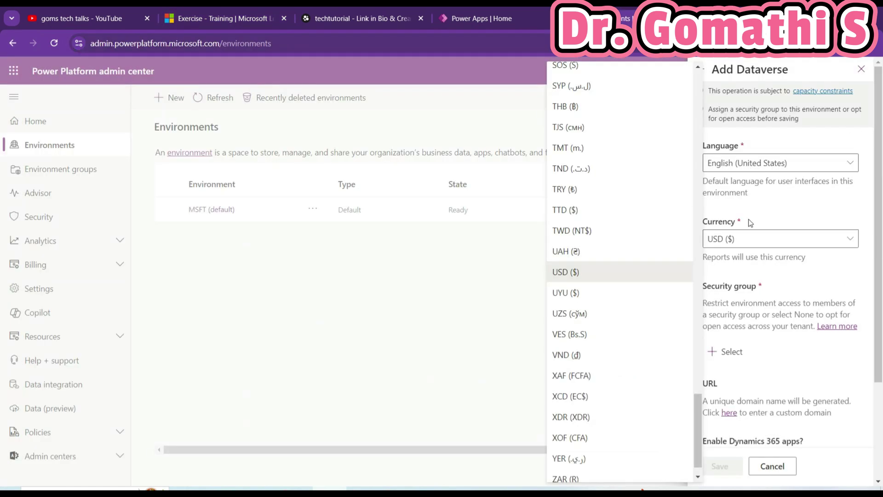
Step: Keep USD ($) as the currency and examine the security group, URL, Dynamics 365 apps and sample data settings
{"action": "left_click", "coordinate": [817, 278]}
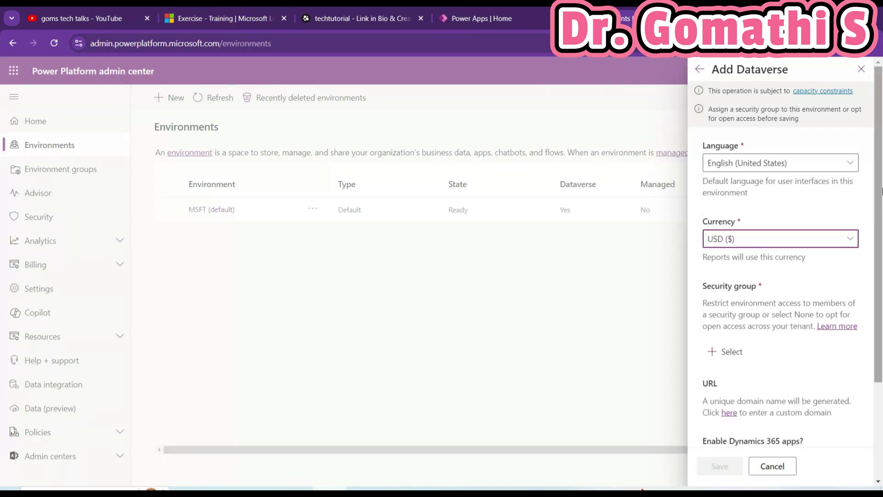
{"action": "scroll", "coordinate": [728, 225], "scroll_direction": "down", "scroll_amount": 2}
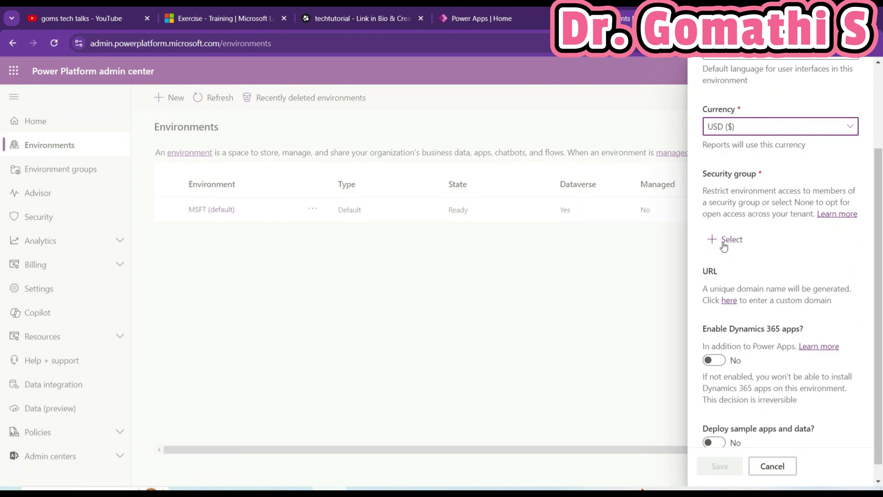
{"action": "scroll", "coordinate": [878, 268], "scroll_direction": "down", "scroll_amount": 1}
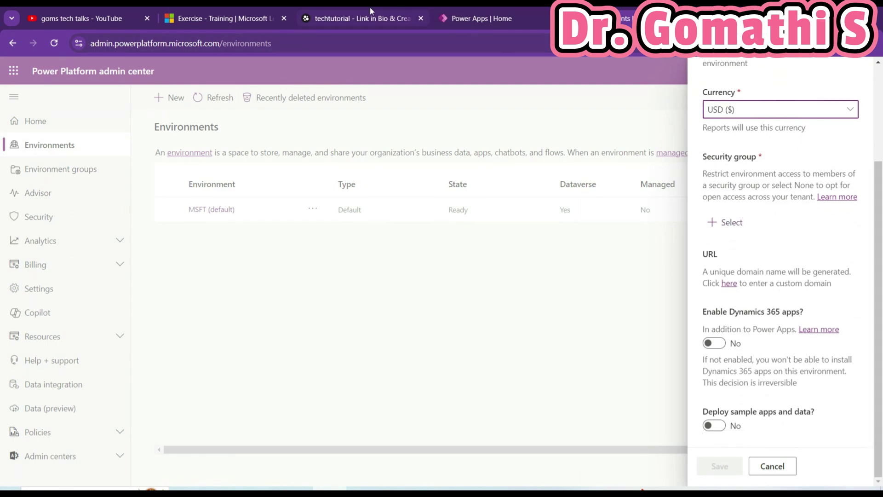
Step: Examine the exercise's language and security group instructions and return to the Add Dataverse form
{"action": "left_click", "coordinate": [262, 10]}
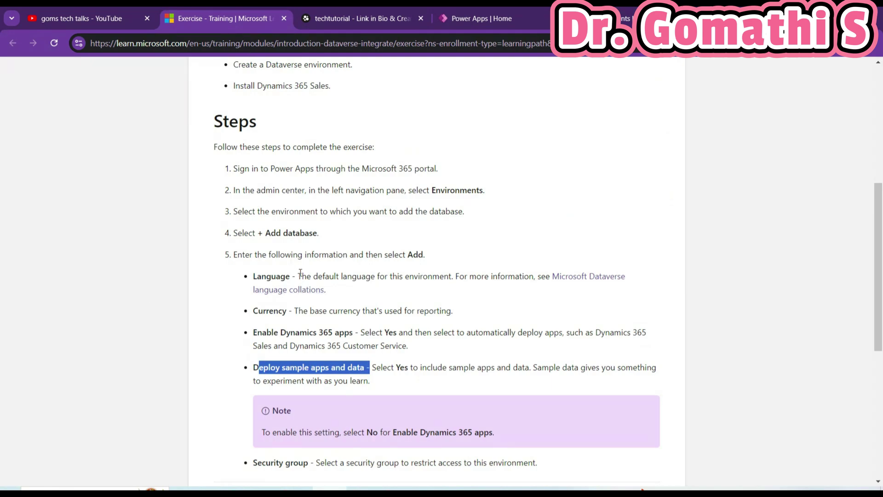
{"action": "left_click_drag", "start_coordinate": [292, 276], "coordinate": [320, 290]}
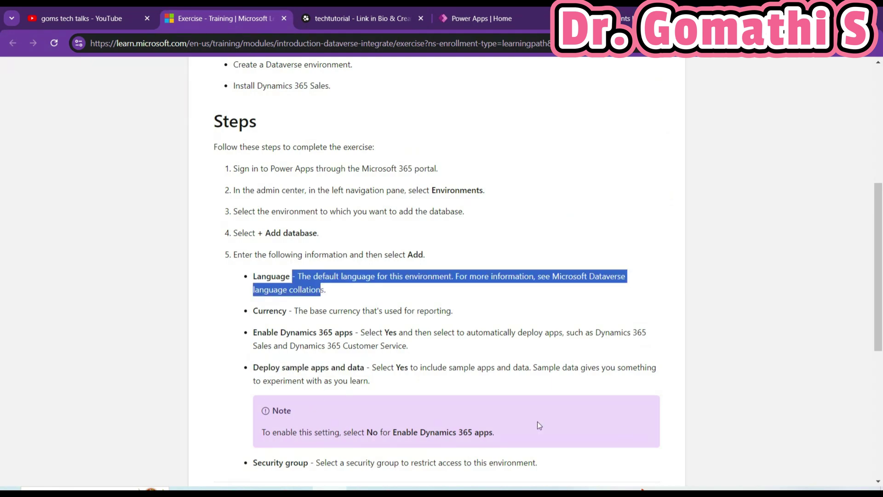
{"action": "scroll", "coordinate": [880, 277], "scroll_direction": "down", "scroll_amount": 2}
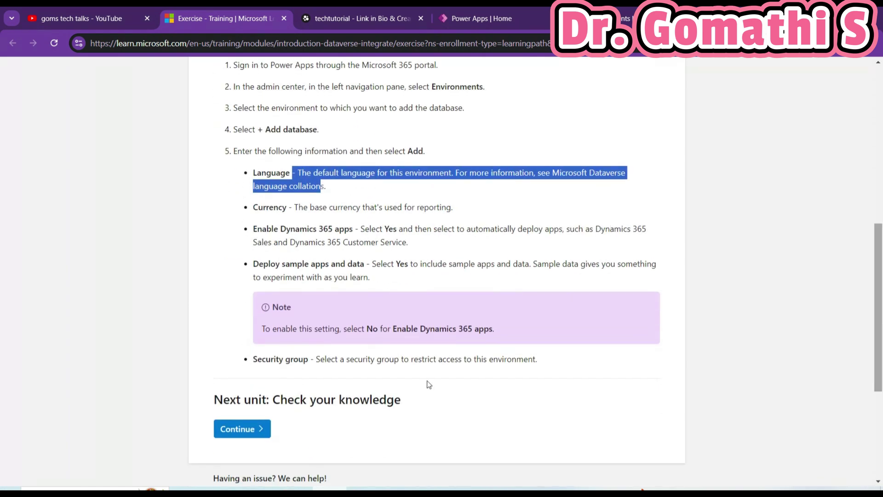
{"action": "left_click", "coordinate": [334, 357]}
{"action": "left_click_drag", "start_coordinate": [314, 358], "coordinate": [523, 360]}
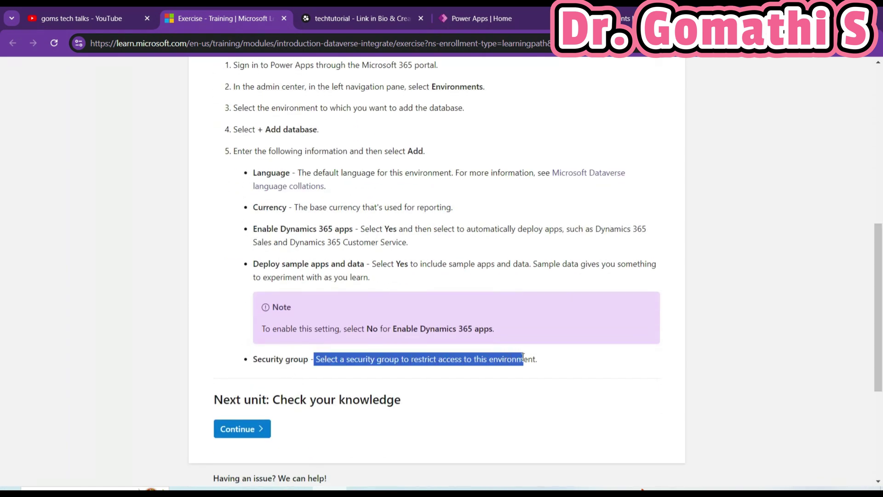
{"action": "left_click", "coordinate": [618, 10]}
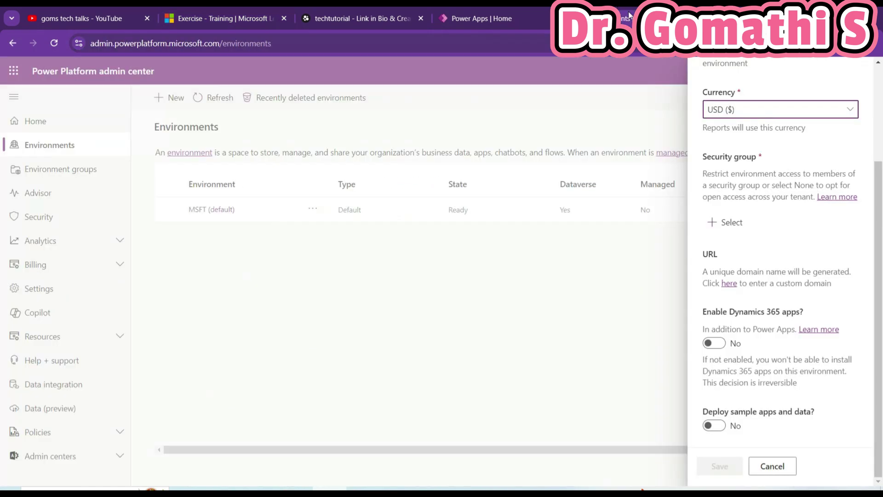
Step: Examine the open and restricted access choices for the environment's security group
{"action": "left_click", "coordinate": [725, 224]}
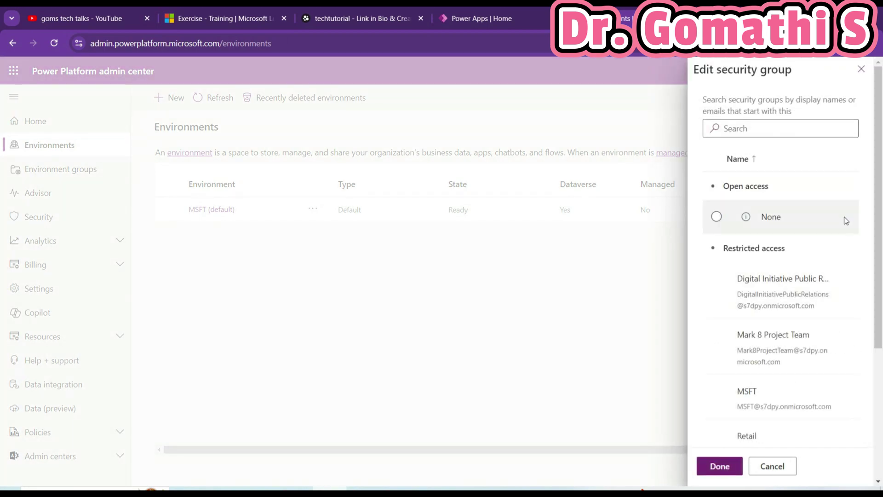
{"action": "left_click_drag", "start_coordinate": [878, 241], "coordinate": [879, 212]}
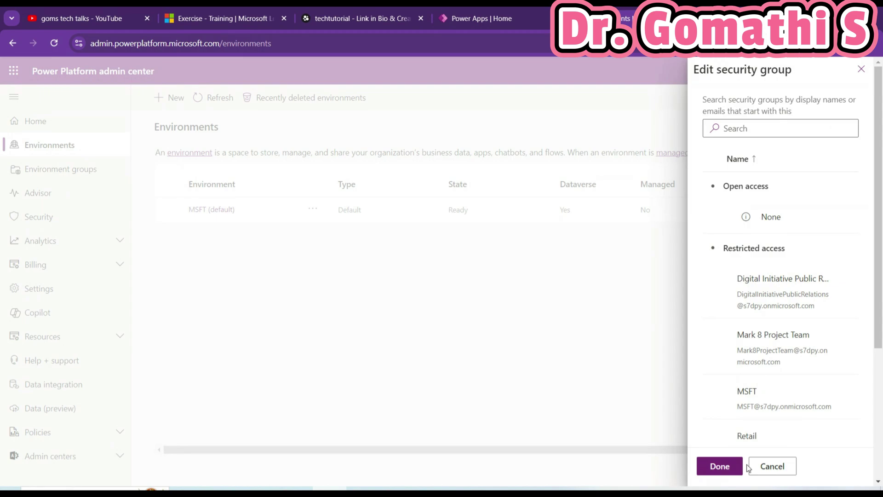
{"action": "left_click", "coordinate": [727, 467]}
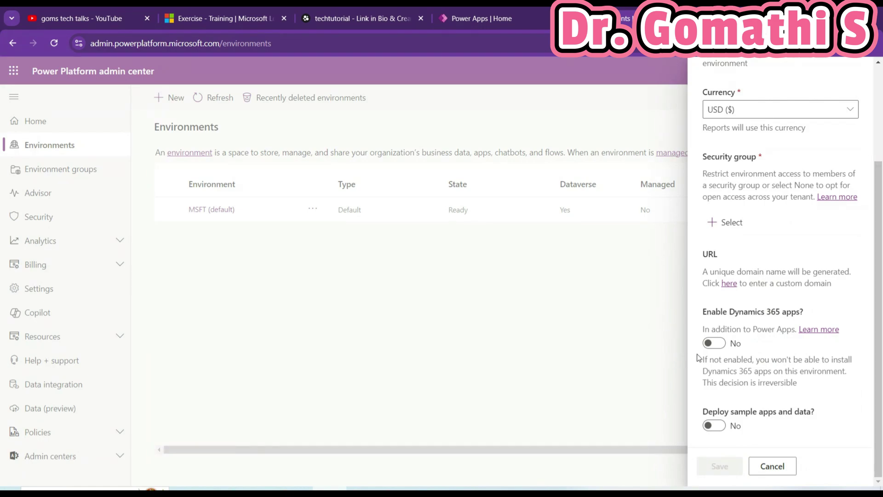
Step: Enable Dynamics 365 apps for the environment and set its security group to None
{"action": "left_click", "coordinate": [711, 344]}
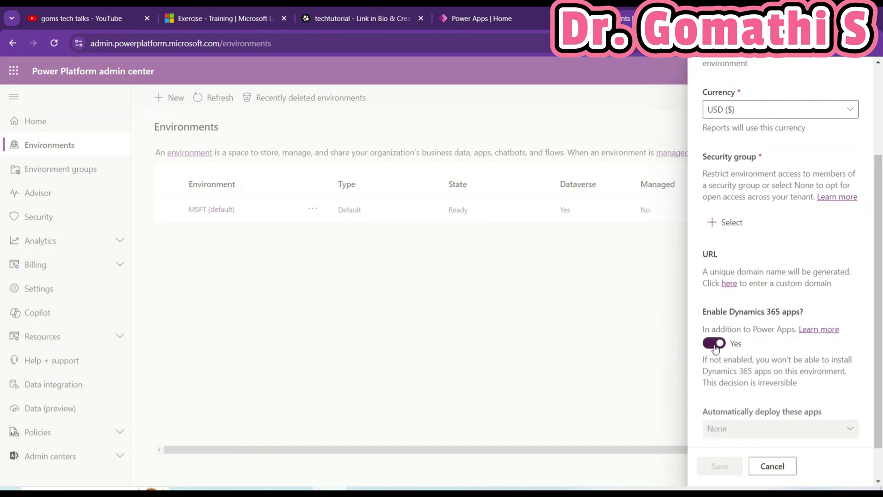
{"action": "mouse_move", "coordinate": [877, 325]}
{"action": "left_mouse_down"}
{"action": "mouse_move", "coordinate": [878, 378]}
{"action": "mouse_move", "coordinate": [880, 246]}
{"action": "mouse_move", "coordinate": [880, 317]}
{"action": "left_mouse_up"}
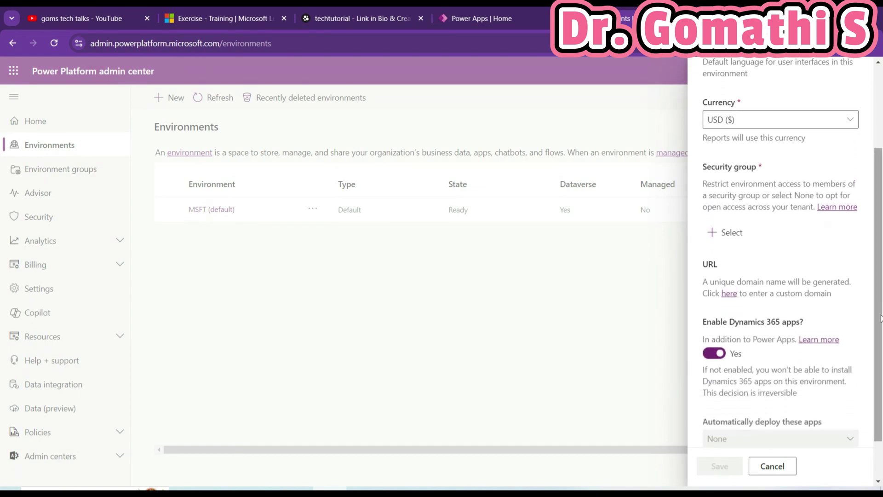
{"action": "left_click", "coordinate": [725, 233]}
{"action": "left_click", "coordinate": [756, 220]}
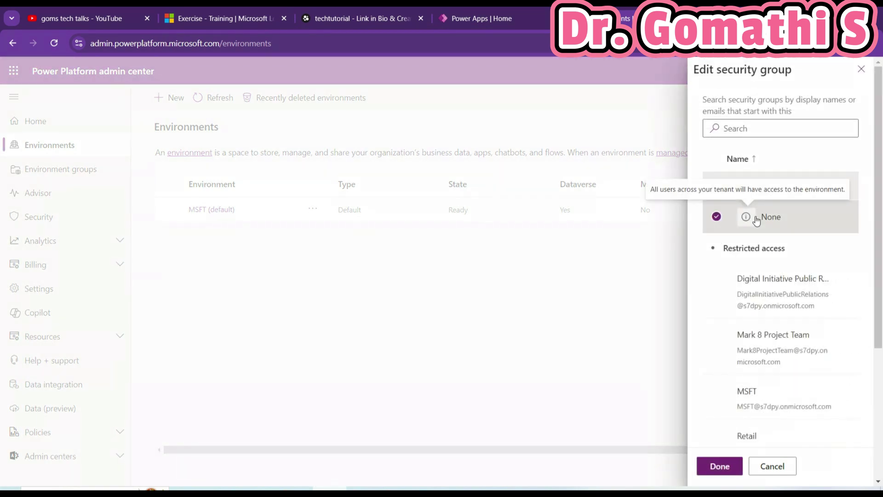
{"action": "left_click", "coordinate": [715, 469]}
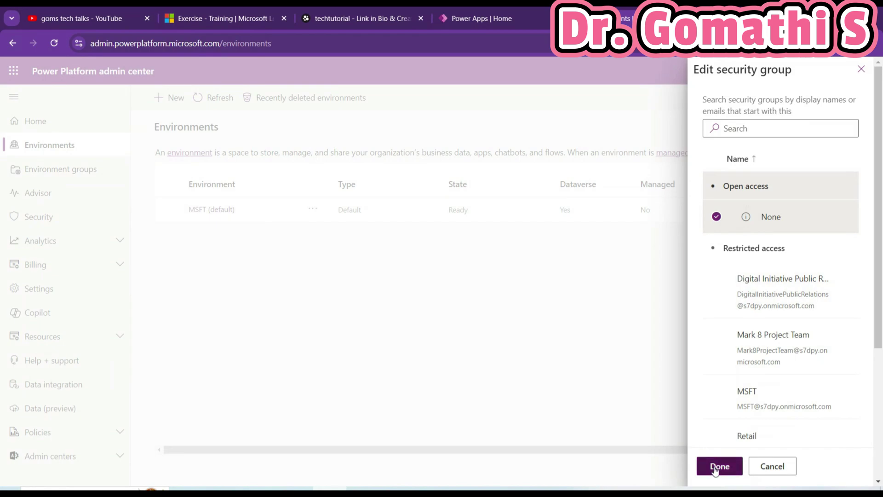
Step: Check the exercise instructions again and examine the form's setting for automatically deploying apps
{"action": "left_click", "coordinate": [239, 11]}
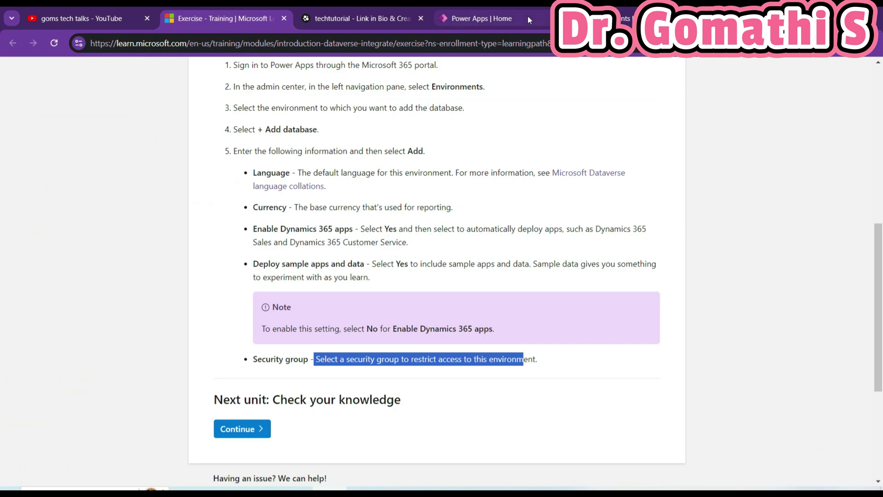
{"action": "left_click", "coordinate": [584, 18]}
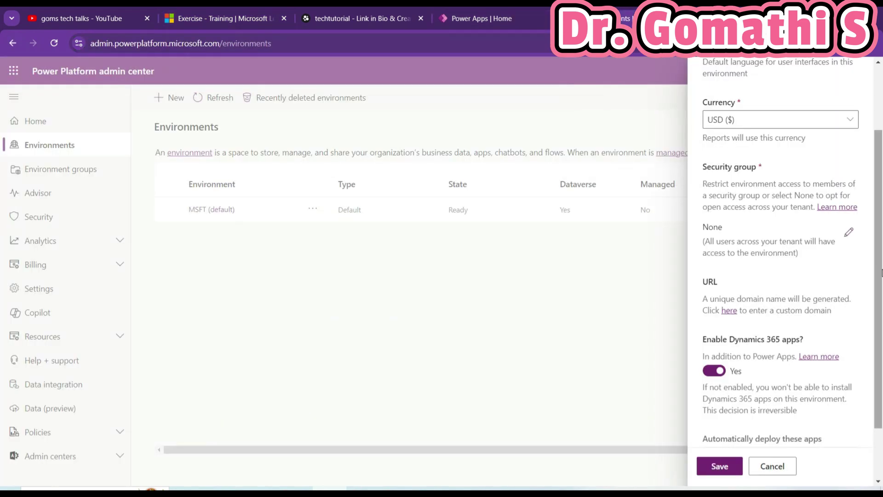
{"action": "left_click_drag", "start_coordinate": [881, 275], "coordinate": [881, 344]}
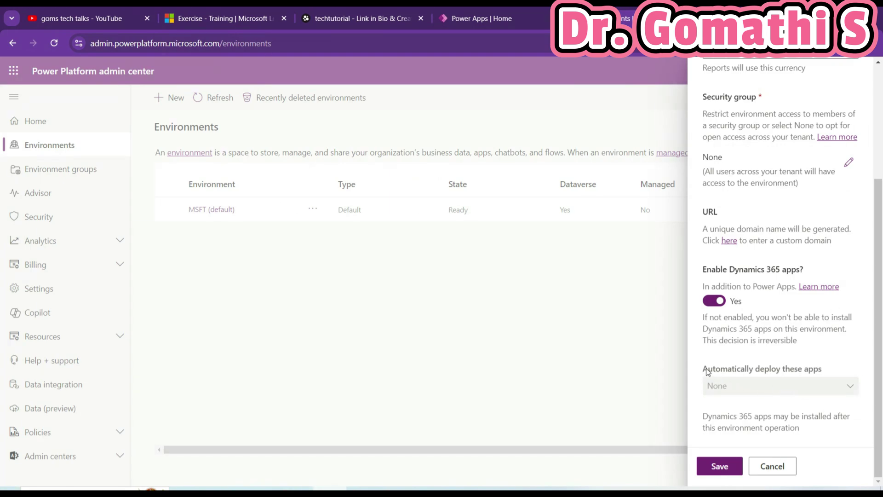
{"action": "left_click_drag", "start_coordinate": [707, 372], "coordinate": [812, 373]}
{"action": "left_click", "coordinate": [820, 372]}
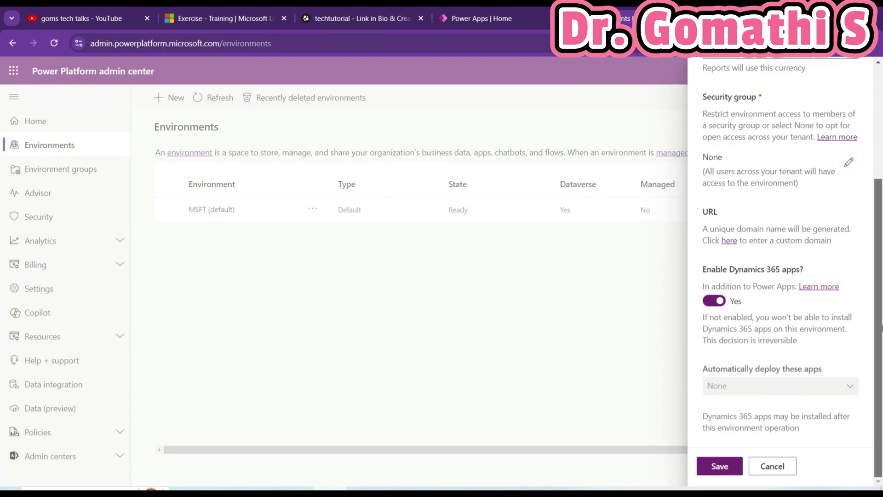
Step: Change the environment's security group to MSFT and review the note on installing Dynamics 365 apps
{"action": "scroll", "coordinate": [877, 276], "scroll_direction": "up", "scroll_amount": 2}
{"action": "left_click", "coordinate": [850, 235]}
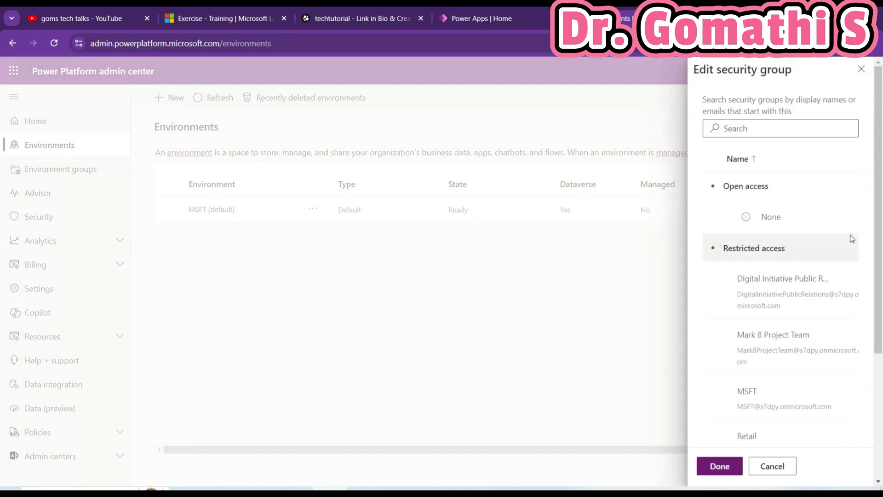
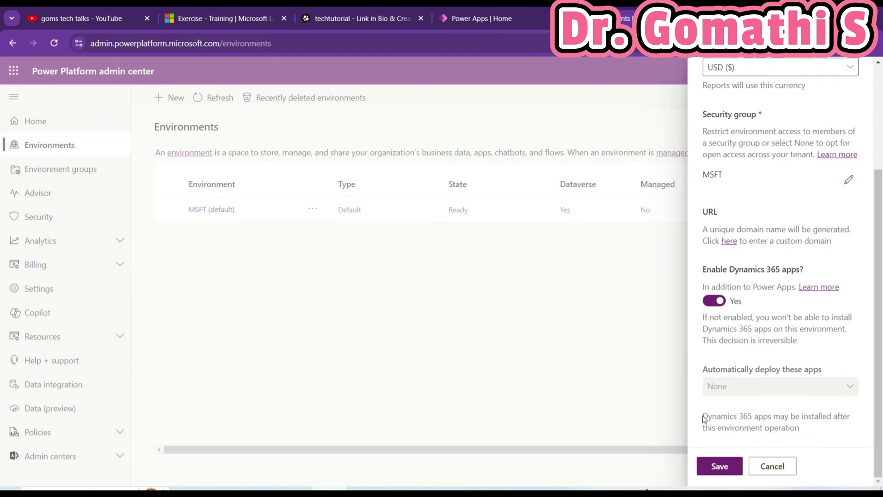
{"action": "left_click_drag", "start_coordinate": [703, 416], "coordinate": [815, 431]}
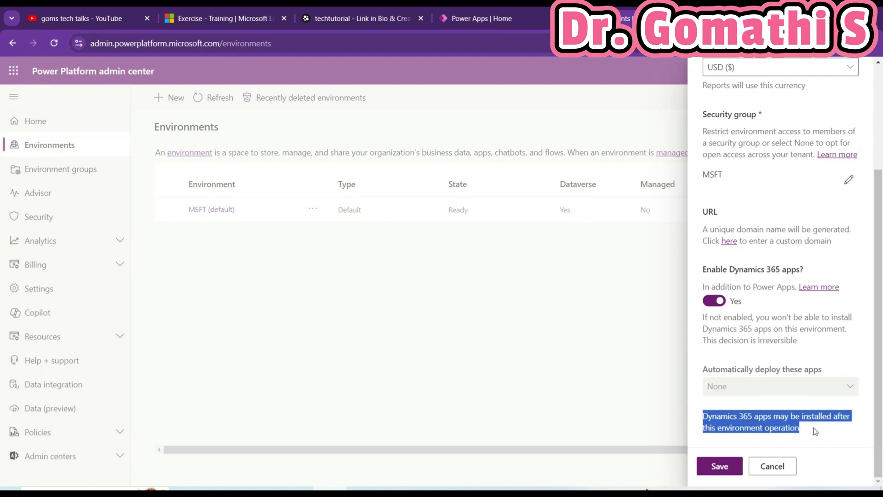
{"action": "left_click", "coordinate": [756, 376]}
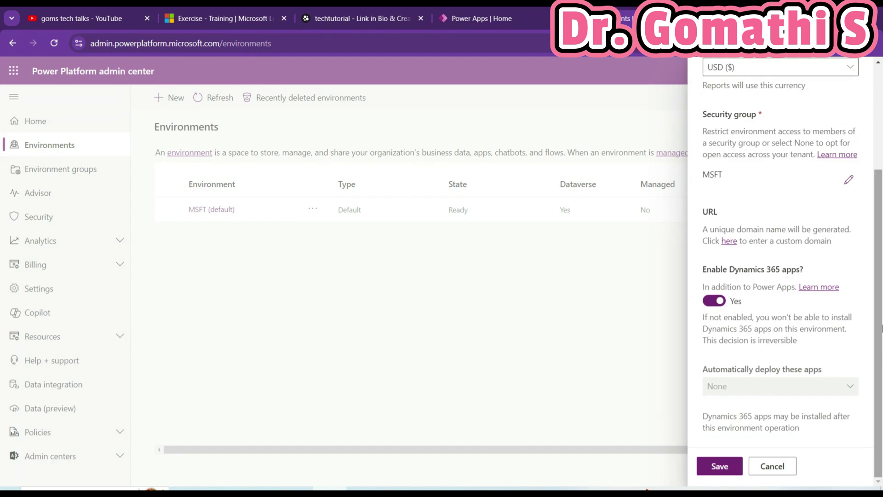
{"action": "left_click_drag", "start_coordinate": [879, 323], "coordinate": [875, 182]}
{"action": "scroll", "coordinate": [740, 332], "scroll_direction": "down", "scroll_amount": 3}
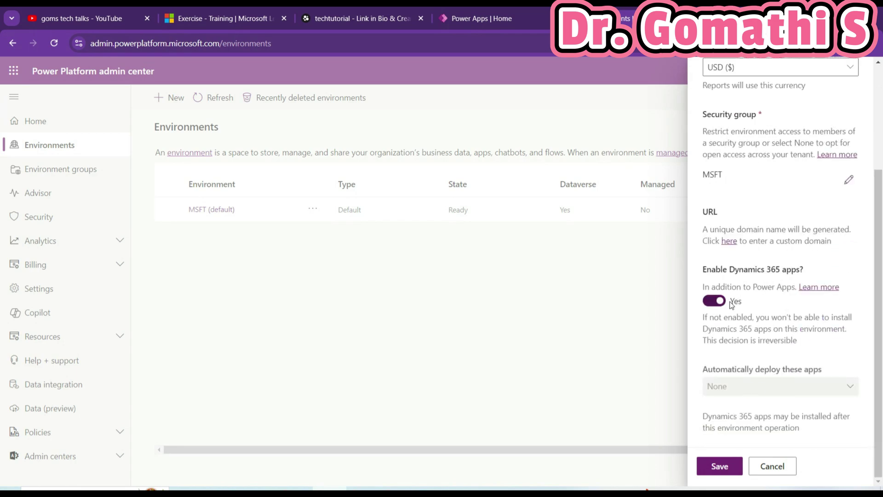
Step: Look through the restricted access groups and set the environment's security group to None
{"action": "left_click", "coordinate": [848, 179]}
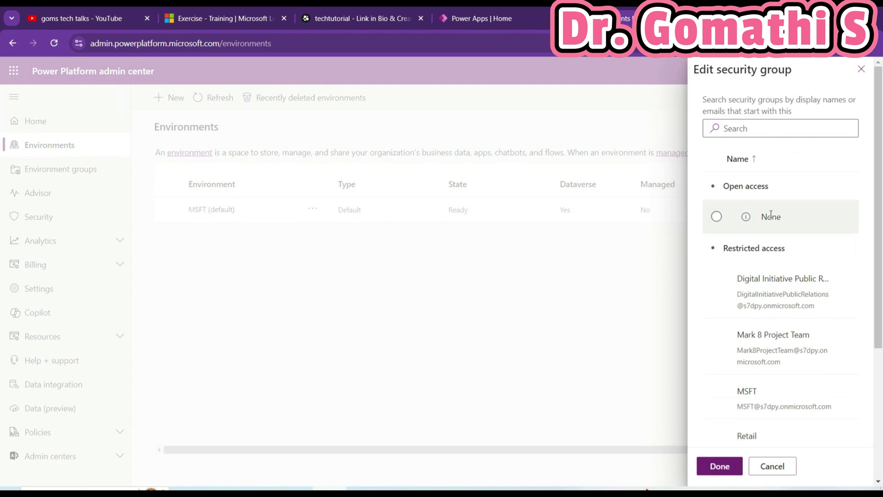
{"action": "scroll", "coordinate": [881, 238], "scroll_direction": "down", "scroll_amount": 1}
{"action": "left_click_drag", "start_coordinate": [881, 239], "coordinate": [881, 358]}
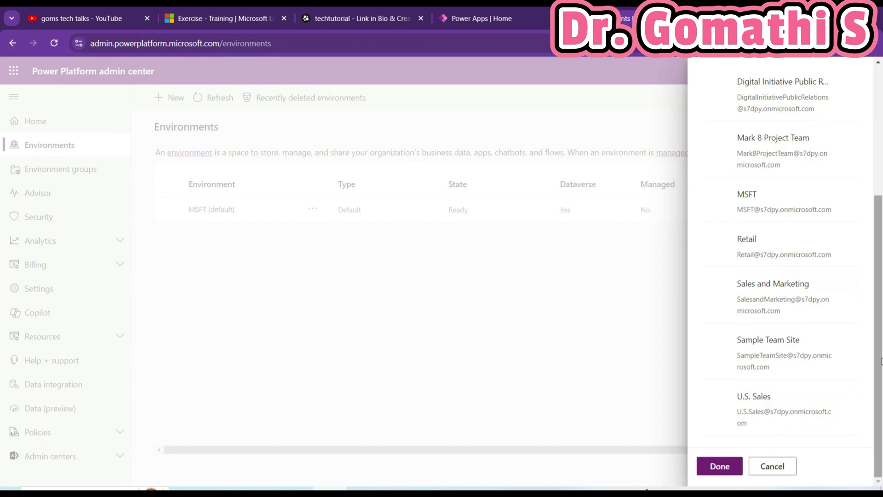
{"action": "left_click", "coordinate": [769, 193]}
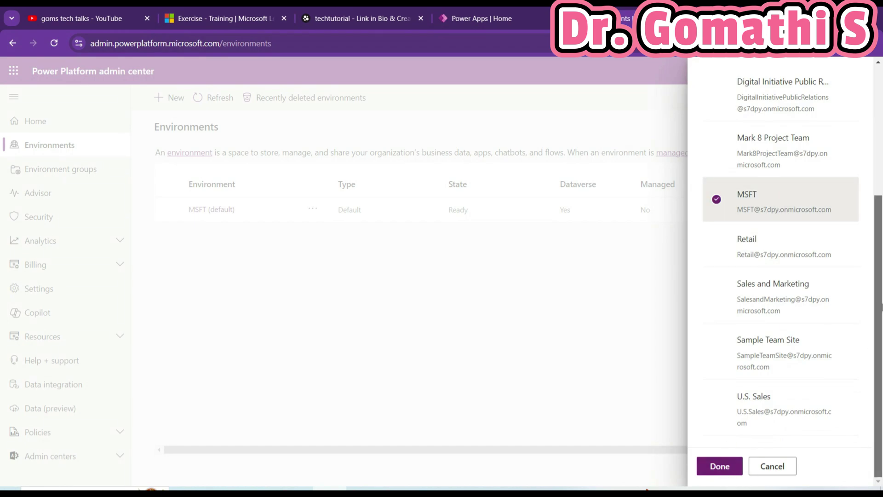
{"action": "scroll", "coordinate": [879, 334], "scroll_direction": "up", "scroll_amount": 5}
{"action": "left_click", "coordinate": [777, 223]}
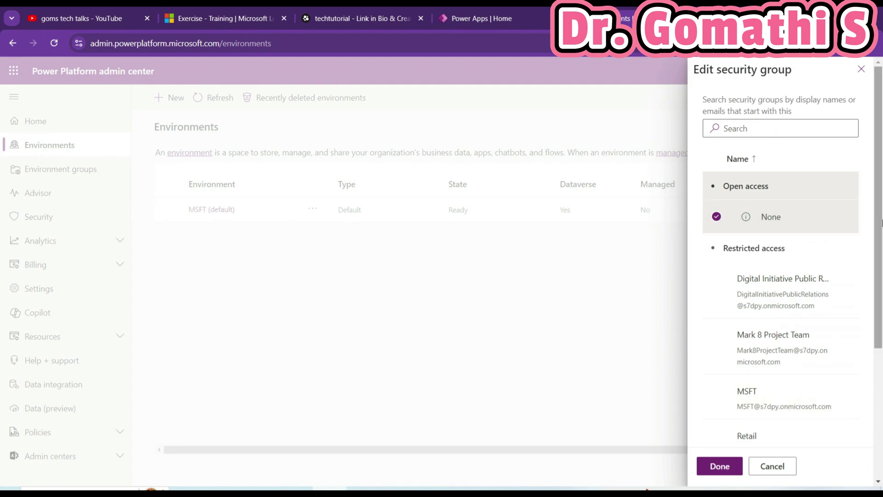
{"action": "left_click", "coordinate": [720, 466]}
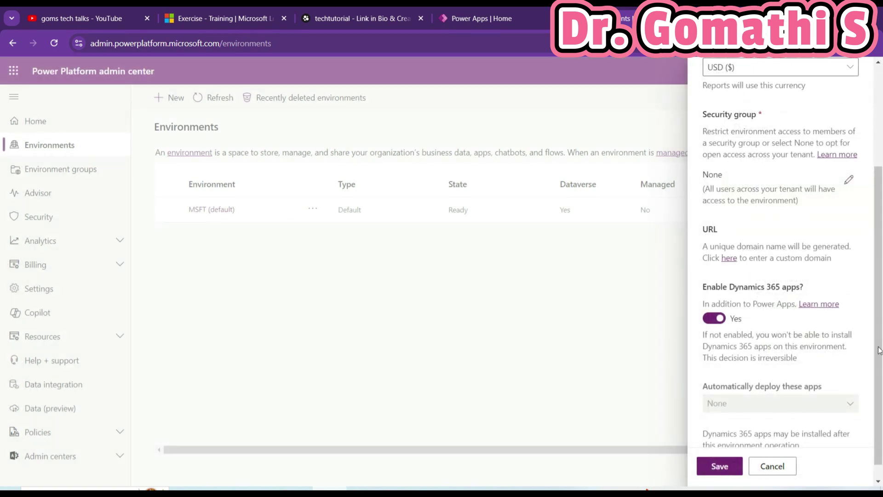
Step: Try to save the new environment with its Dataverse settings and review the top of the form
{"action": "scroll", "coordinate": [738, 466], "scroll_direction": "down", "scroll_amount": 1}
{"action": "left_click", "coordinate": [739, 466]}
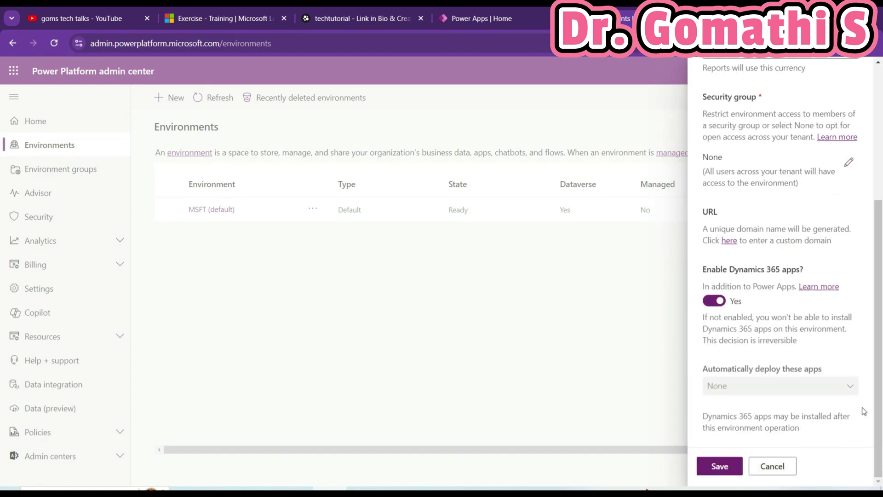
{"action": "left_click_drag", "start_coordinate": [881, 273], "coordinate": [882, 139]}
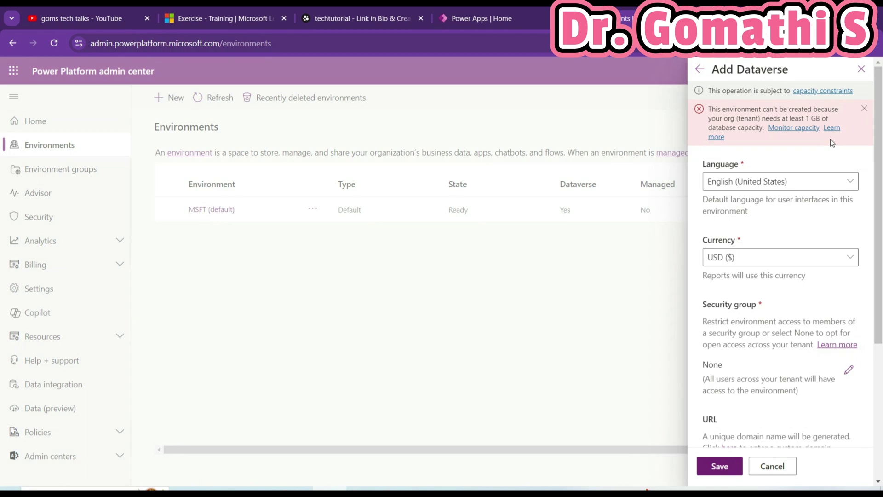
Step: Compare the Add Dataverse form with the exercise's steps for adding a database
{"action": "left_click", "coordinate": [240, 10]}
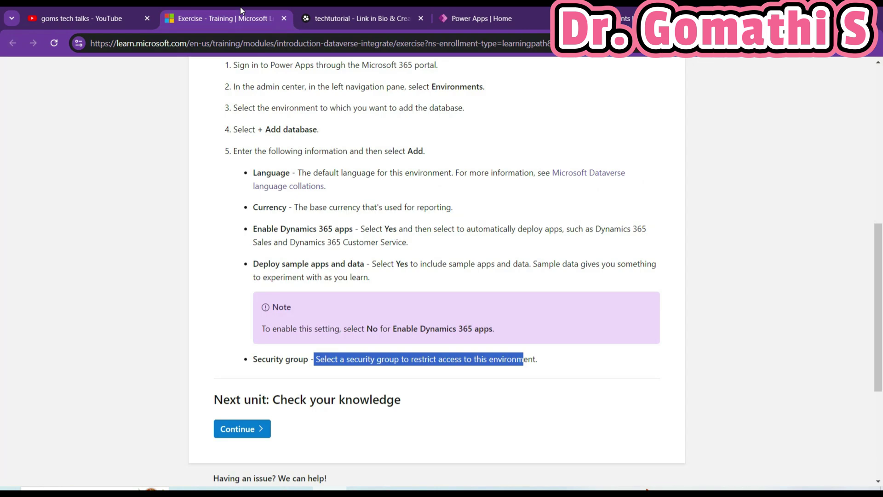
{"action": "left_click", "coordinate": [623, 15]}
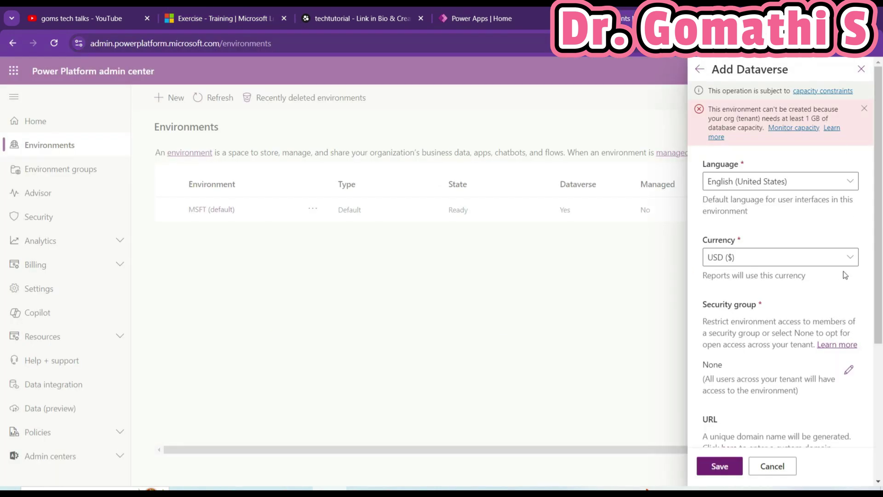
{"action": "key", "text": "ctrl+2"}
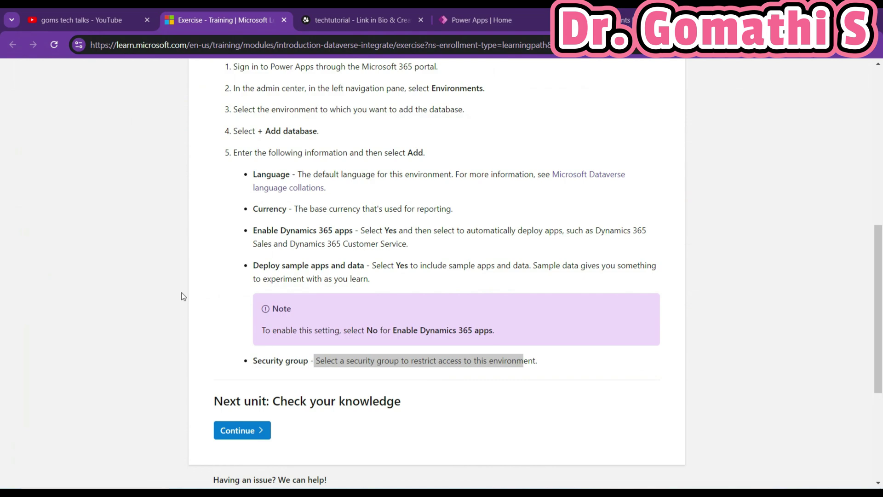
{"action": "left_click_drag", "start_coordinate": [242, 131], "coordinate": [418, 291]}
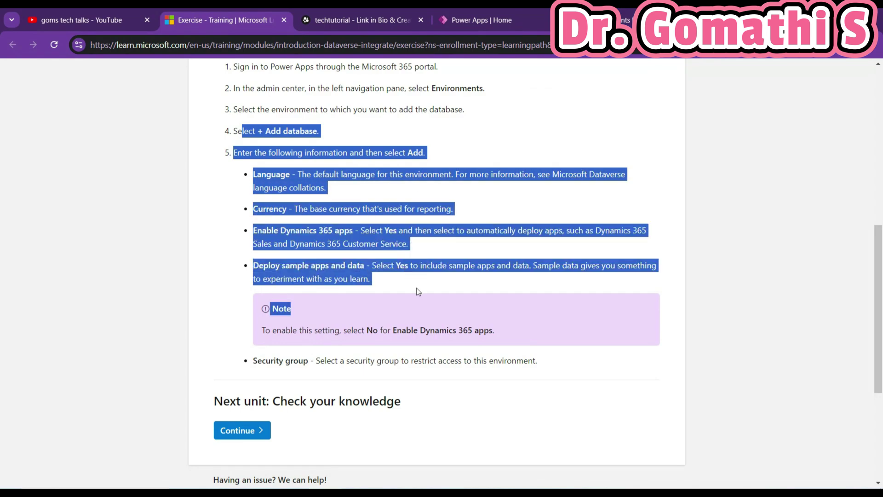
{"action": "left_click", "coordinate": [417, 288]}
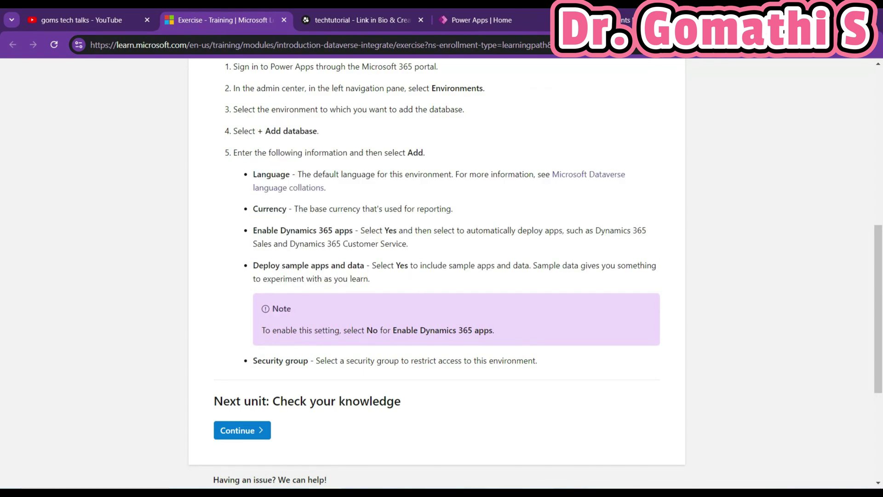
Step: Switch to the MB-820 exam learning path workbook in Excel and open its MB-820 sheet
{"action": "key", "text": "alt+Tab"}
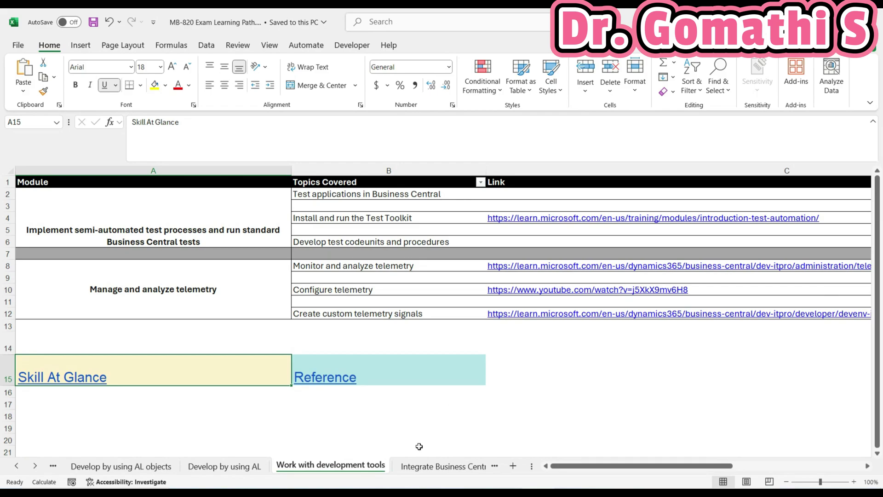
{"action": "left_click", "coordinate": [495, 466]}
{"action": "left_click", "coordinate": [495, 466]}
{"action": "left_click", "coordinate": [495, 466]}
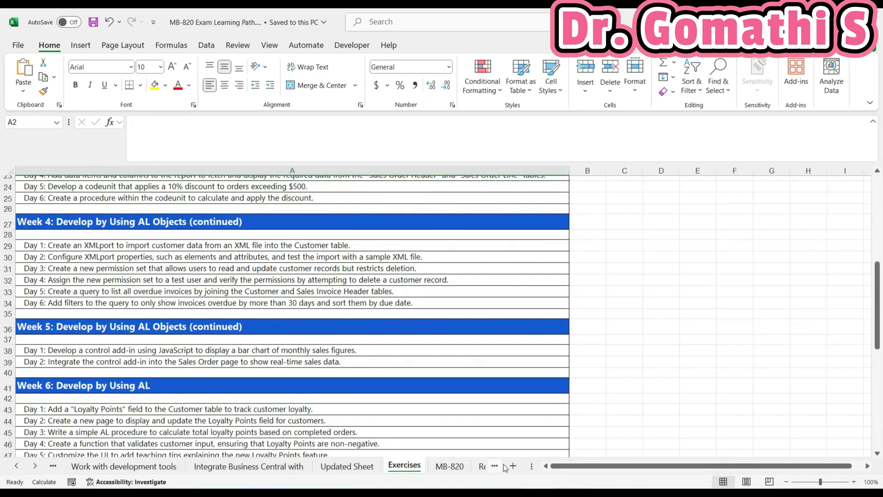
{"action": "left_click", "coordinate": [496, 466]}
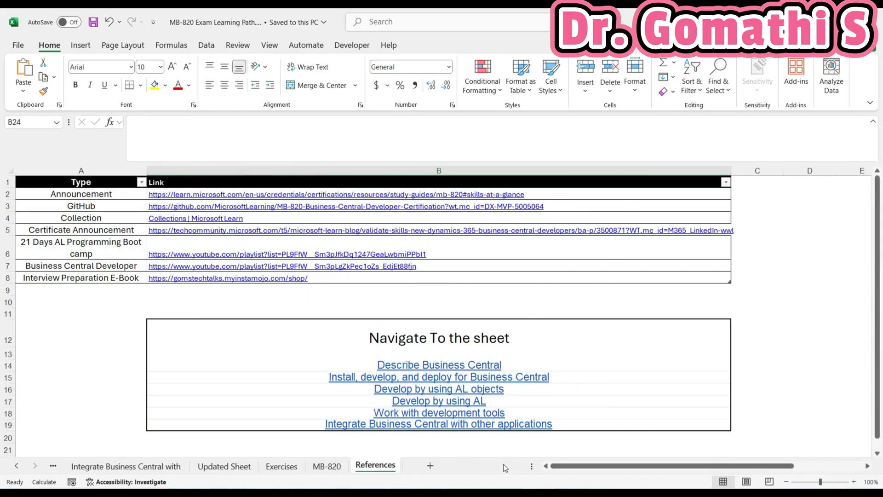
{"action": "left_click", "coordinate": [290, 465]}
{"action": "left_click", "coordinate": [332, 467]}
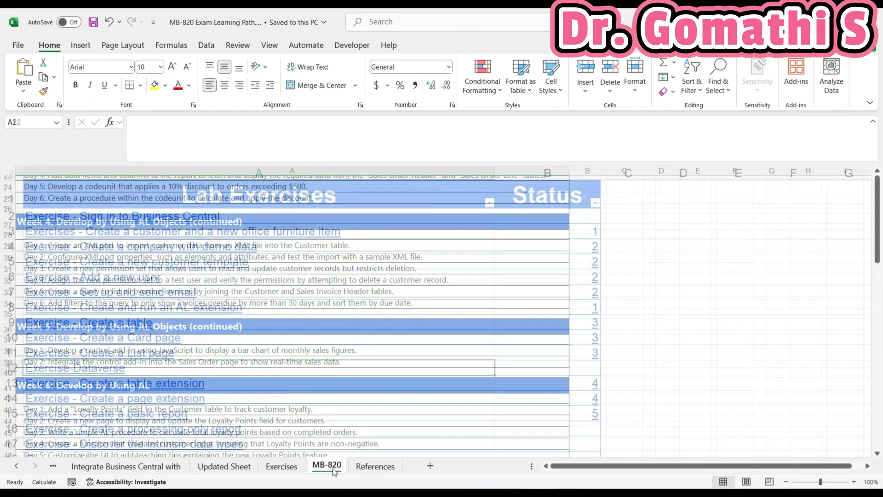
Step: Look through the lab exercise list down to "Exercise - Create an interface" and return to the Add Dataverse form in the browser
{"action": "key", "text": "Down"}
{"action": "key", "text": "Down"}
{"action": "key", "text": "Down"}
{"action": "key", "text": "Down"}
{"action": "key", "text": "Down"}
{"action": "key", "text": "Down"}
{"action": "key", "text": "Down"}
{"action": "key", "text": "Down"}
{"action": "key", "text": "Down"}
{"action": "key", "text": "Down"}
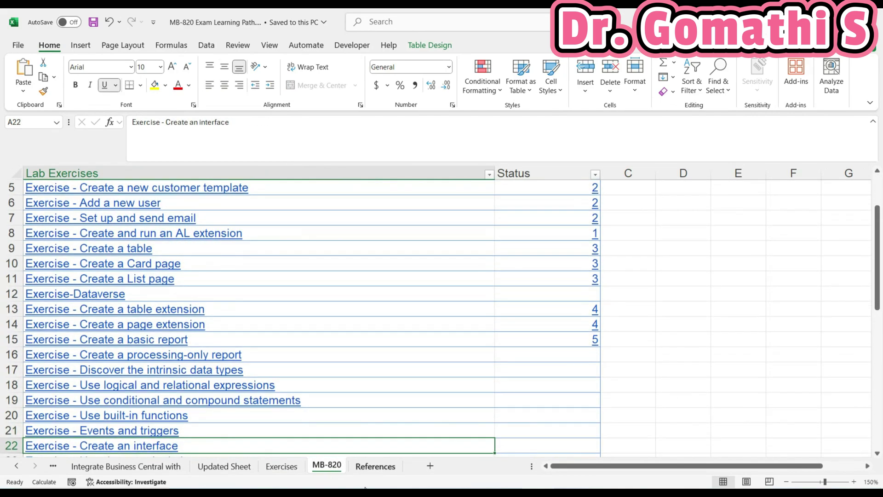
{"action": "key", "text": "alt+Tab"}
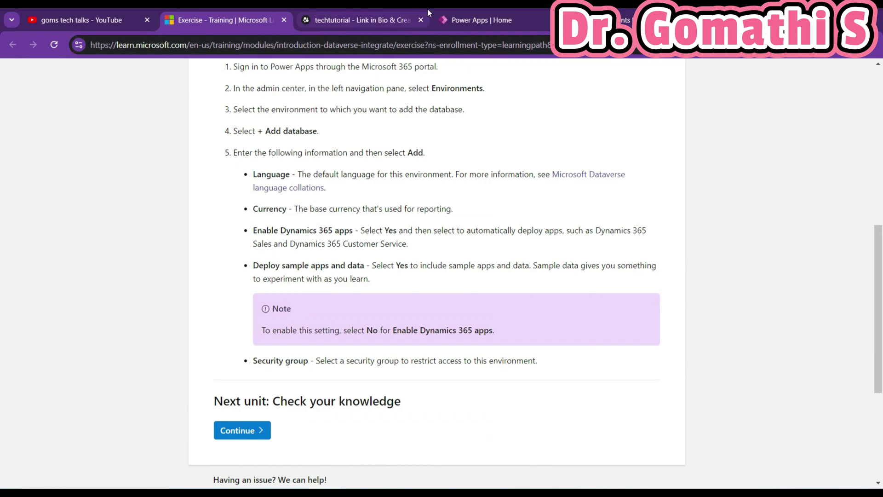
{"action": "left_click", "coordinate": [514, 14]}
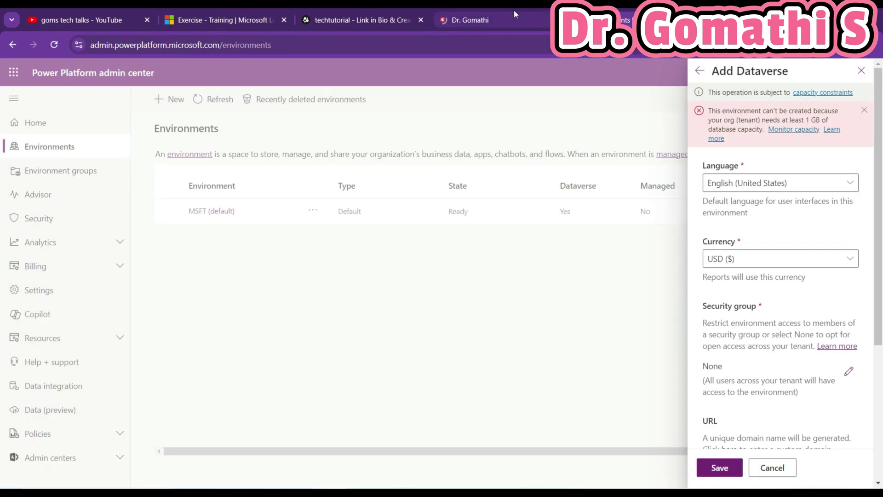